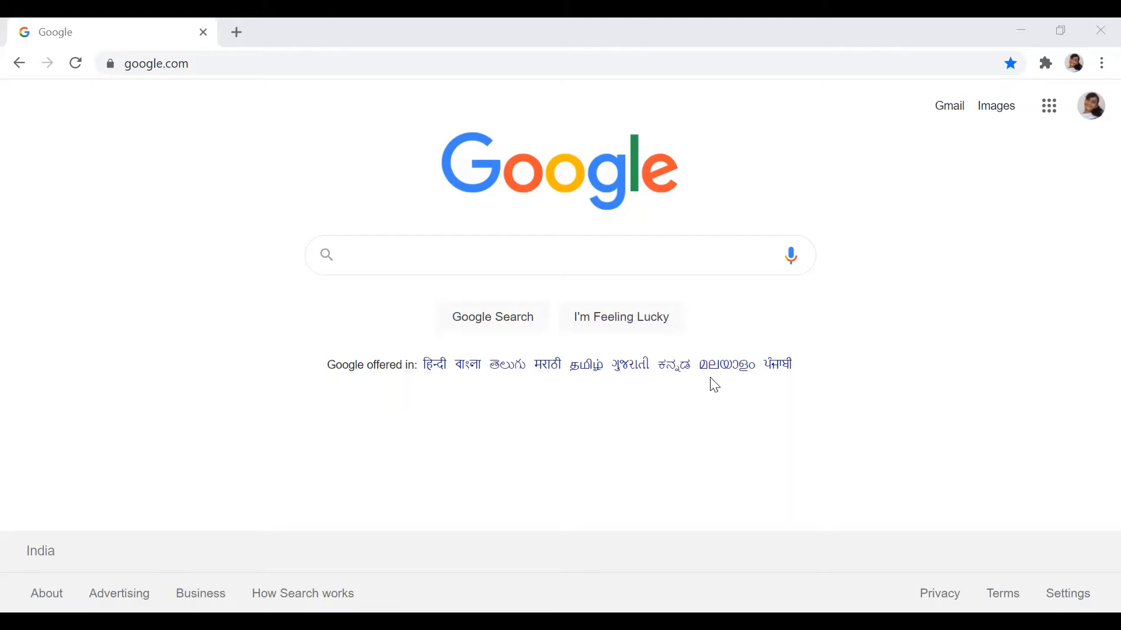
Search Google for "download inkscape" and open the Inkscape 1.0.2 release page on inkscape.org
click(659, 252)
click(648, 290)
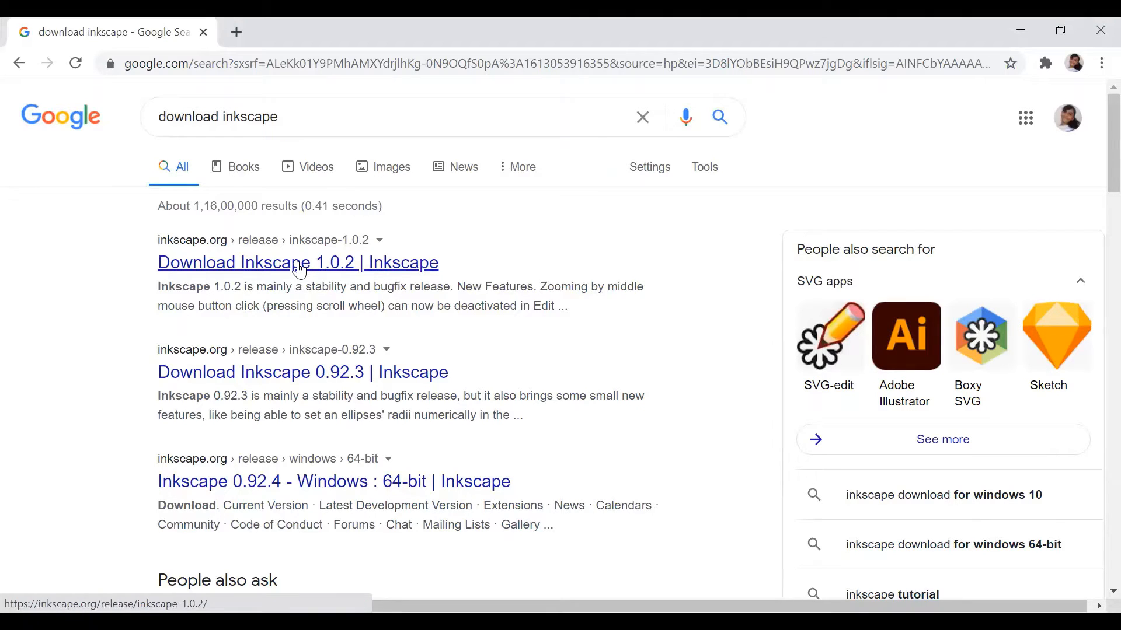
click(300, 271)
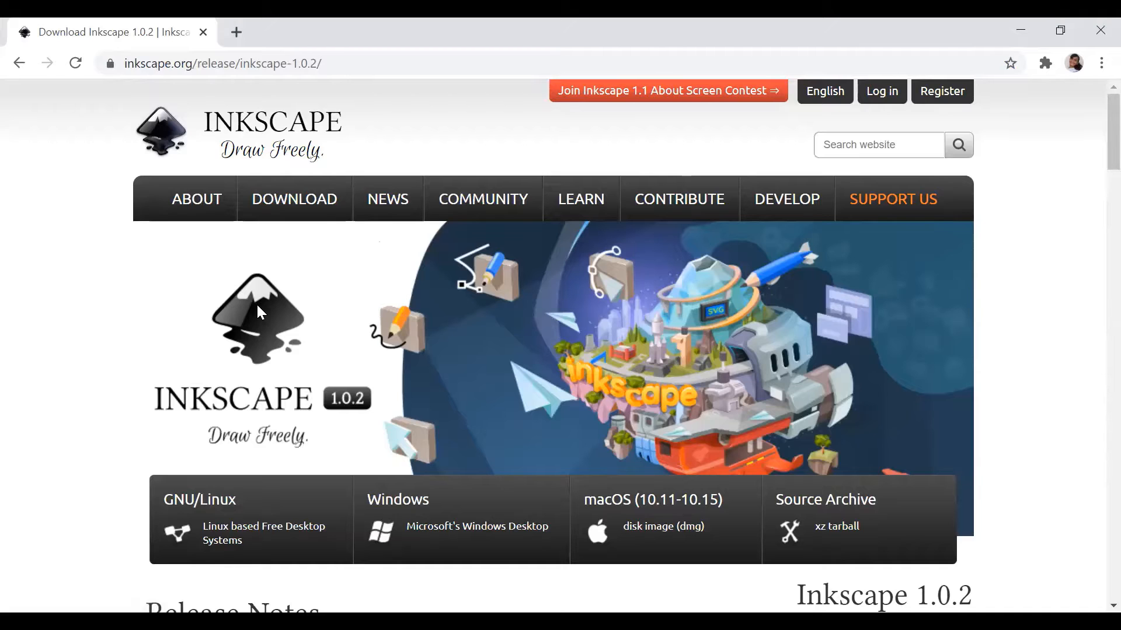
Open the Windows download page for Inkscape 1.0.2 and view the architecture options and update note
click(472, 543)
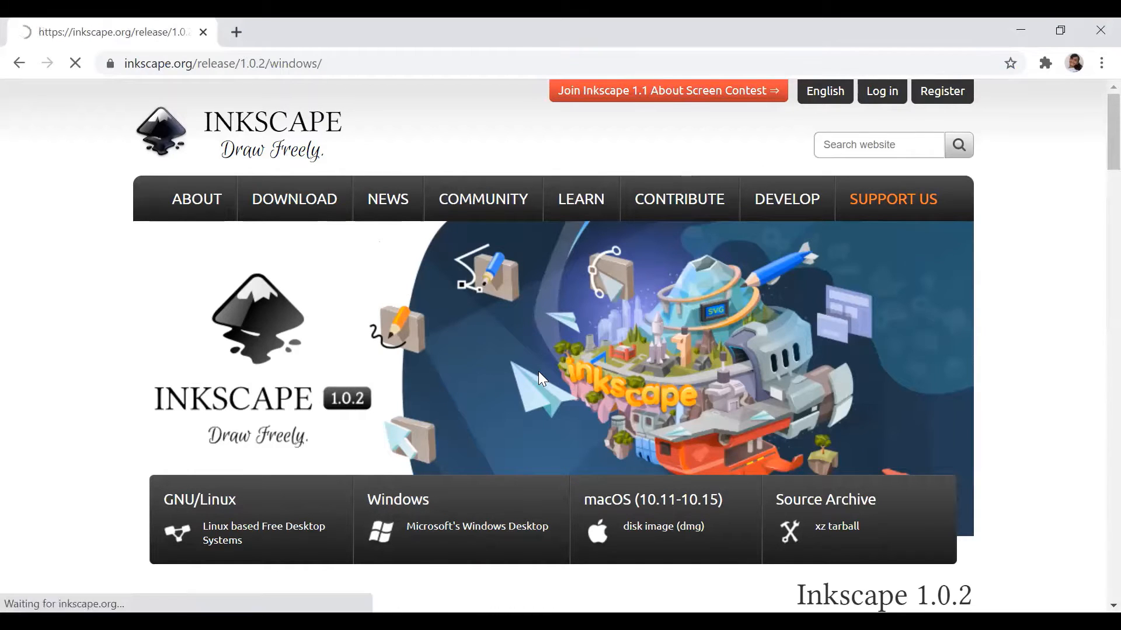
scroll(436, 472, down, 1)
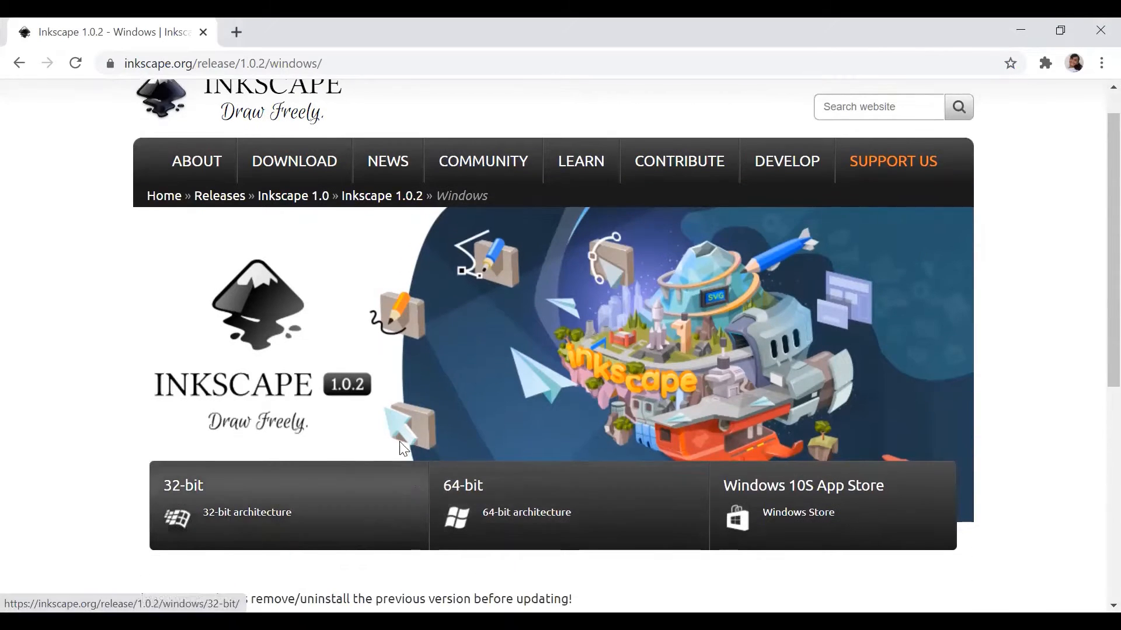
scroll(441, 397, down, 1)
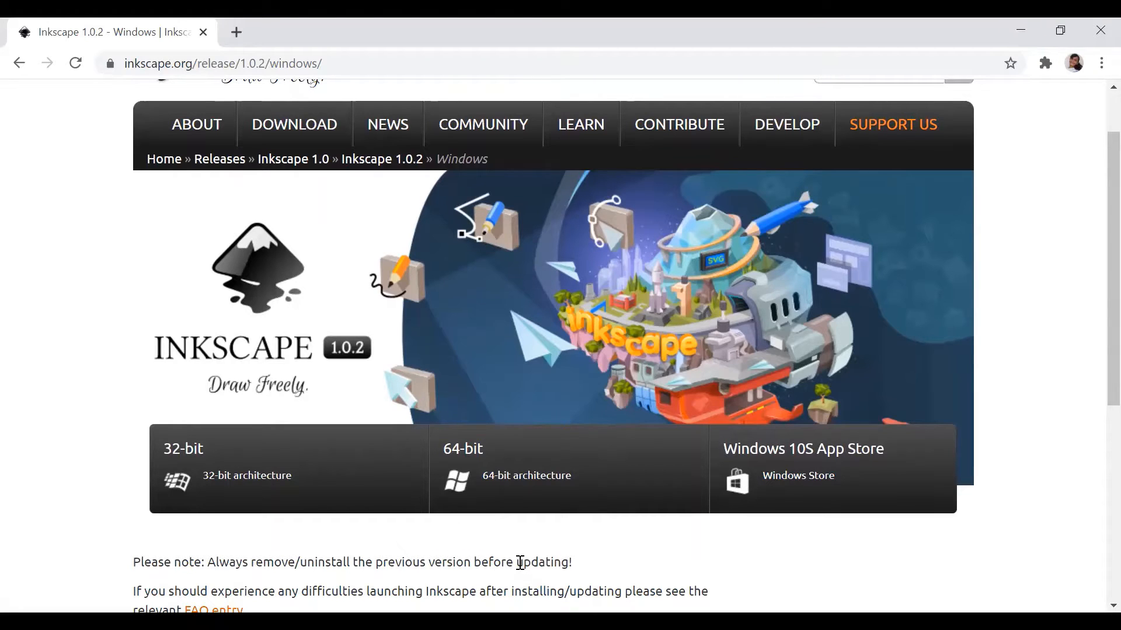
drag(518, 562, 522, 591)
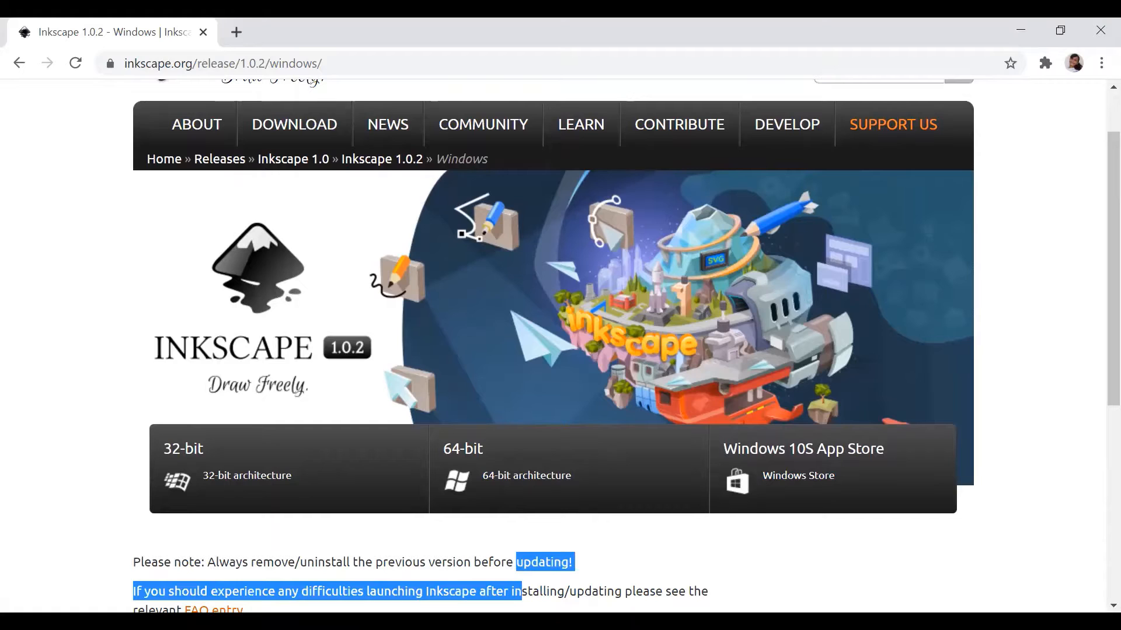
click(522, 591)
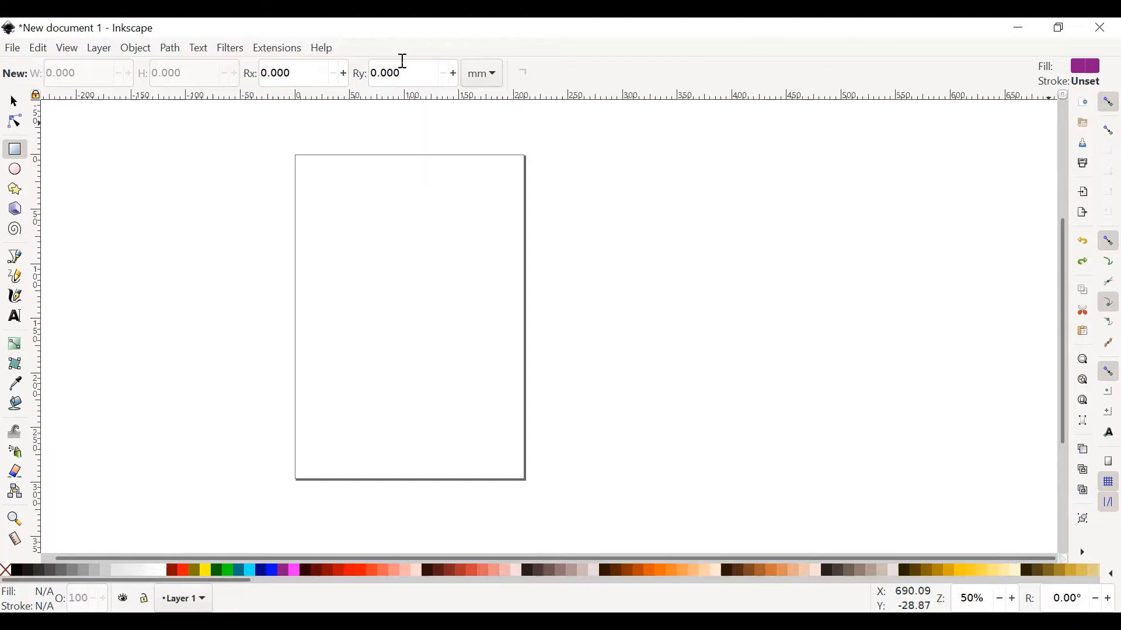
Draw a rectangle about 144 × 198 mm near the middle of the page
click(15, 102)
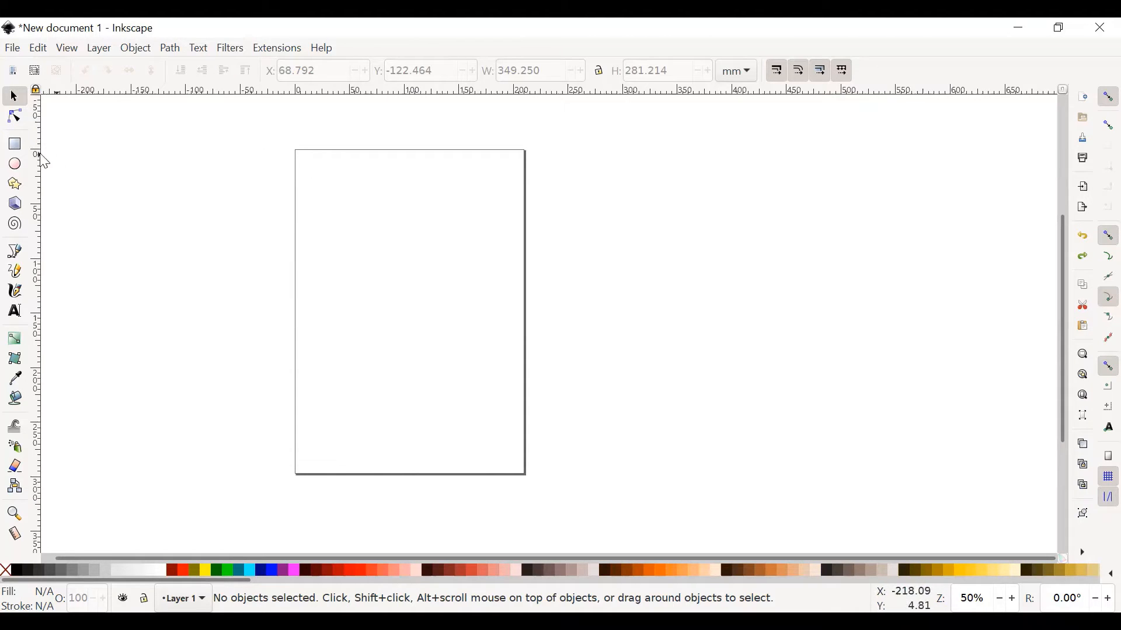
click(15, 146)
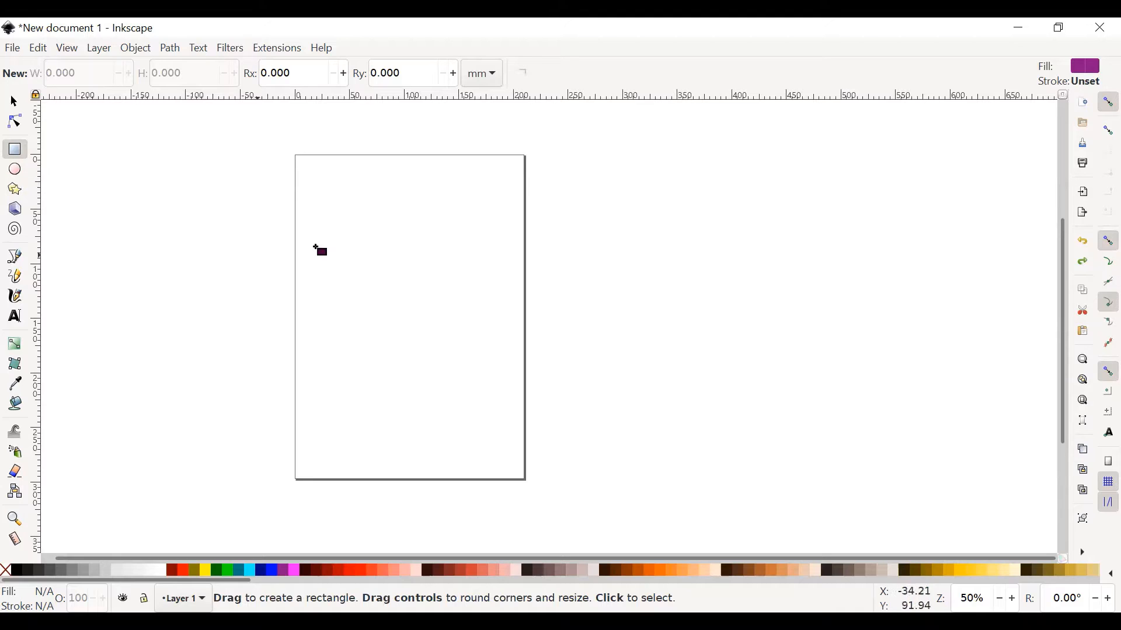
drag(336, 206, 493, 422)
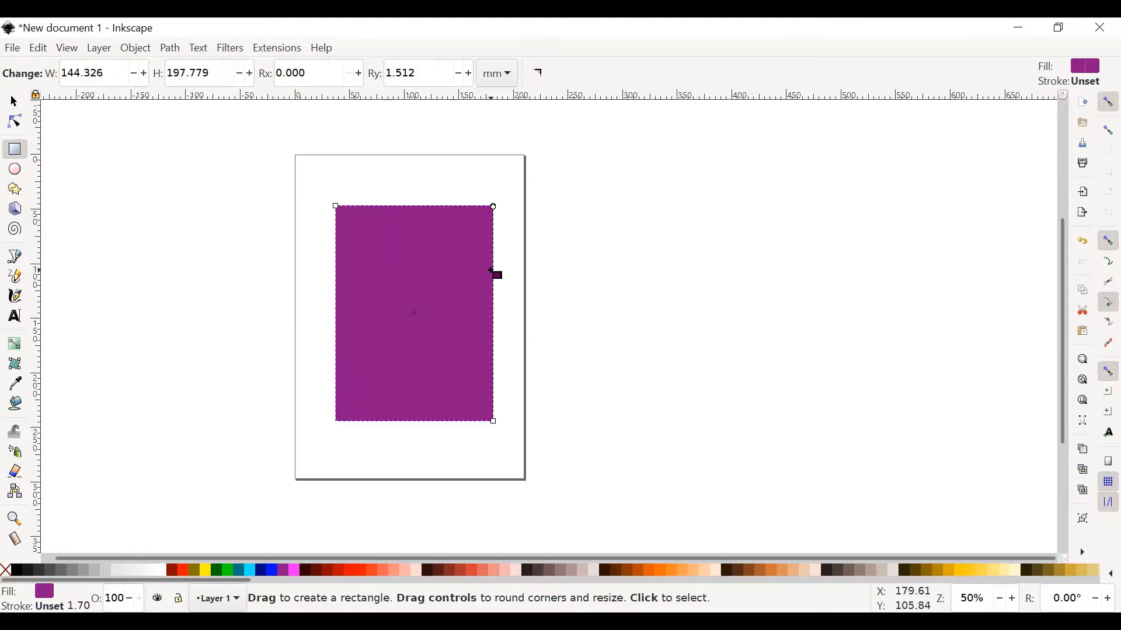
Resize the rectangle from its lower-right and upper-left corners to about 116 × 185 mm
click(494, 421)
mouse_move(493, 421)
mouse_down()
mouse_move(482, 397)
mouse_move(493, 416)
mouse_up()
click(493, 416)
mouse_move(495, 421)
mouse_down()
mouse_move(508, 438)
mouse_move(480, 409)
mouse_up()
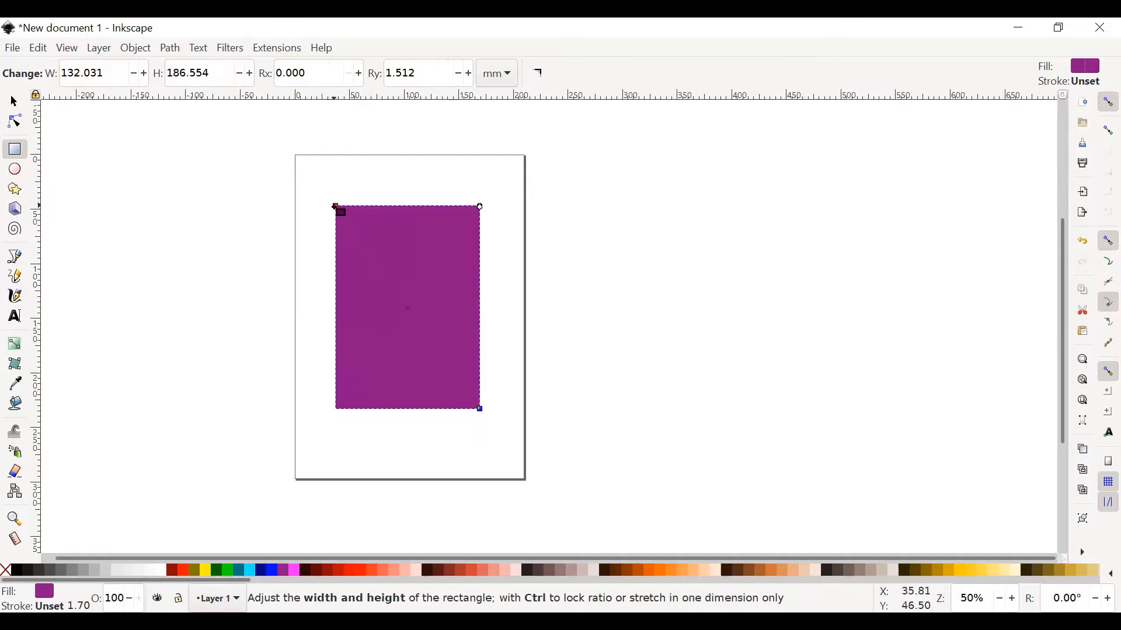
mouse_move(336, 206)
mouse_down()
mouse_move(339, 216)
mouse_move(327, 196)
mouse_move(337, 207)
mouse_up()
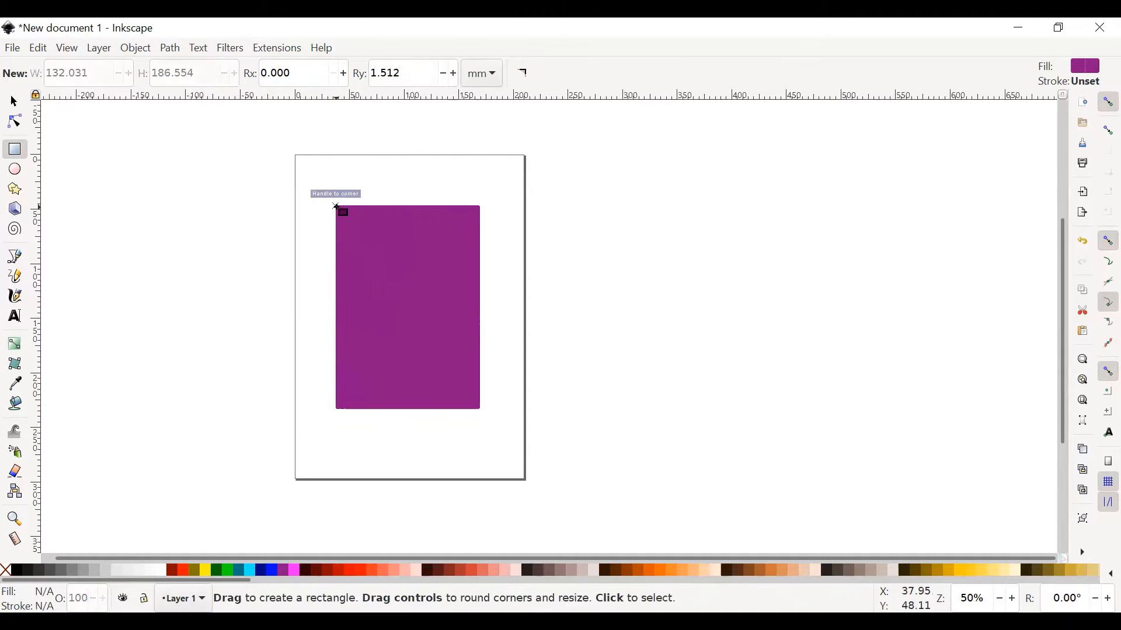
click(362, 225)
mouse_move(338, 208)
mouse_down()
mouse_move(329, 202)
mouse_move(353, 208)
mouse_up()
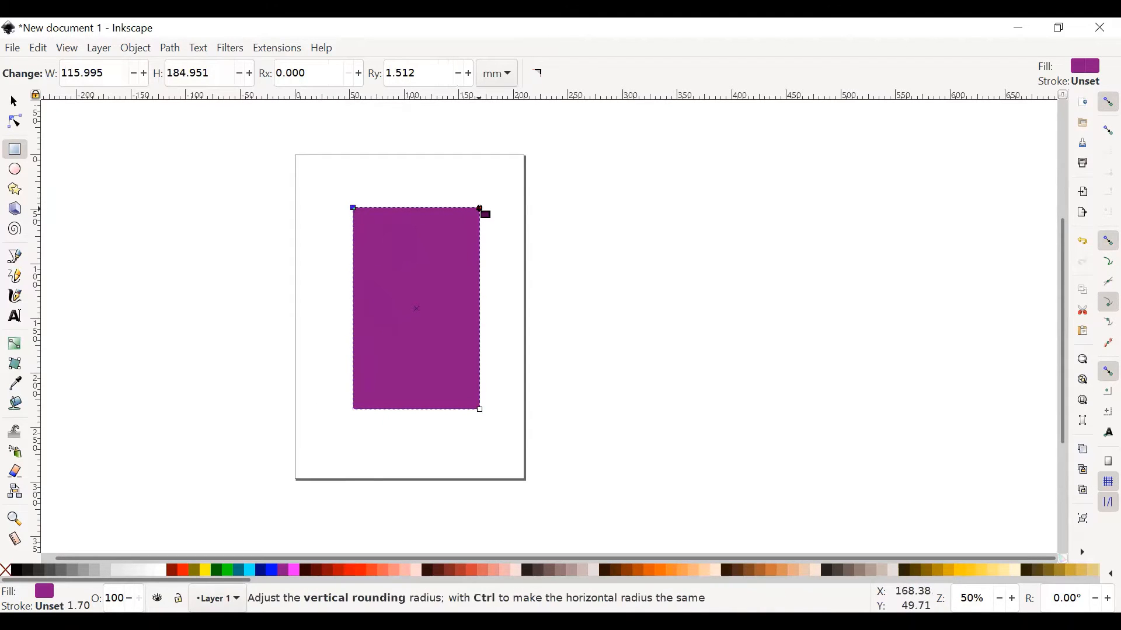
Round the rectangle's corners to a vertical radius of about 17.5 mm and shrink it from its upper-left corner to about 55 × 71 mm
drag(480, 208, 480, 347)
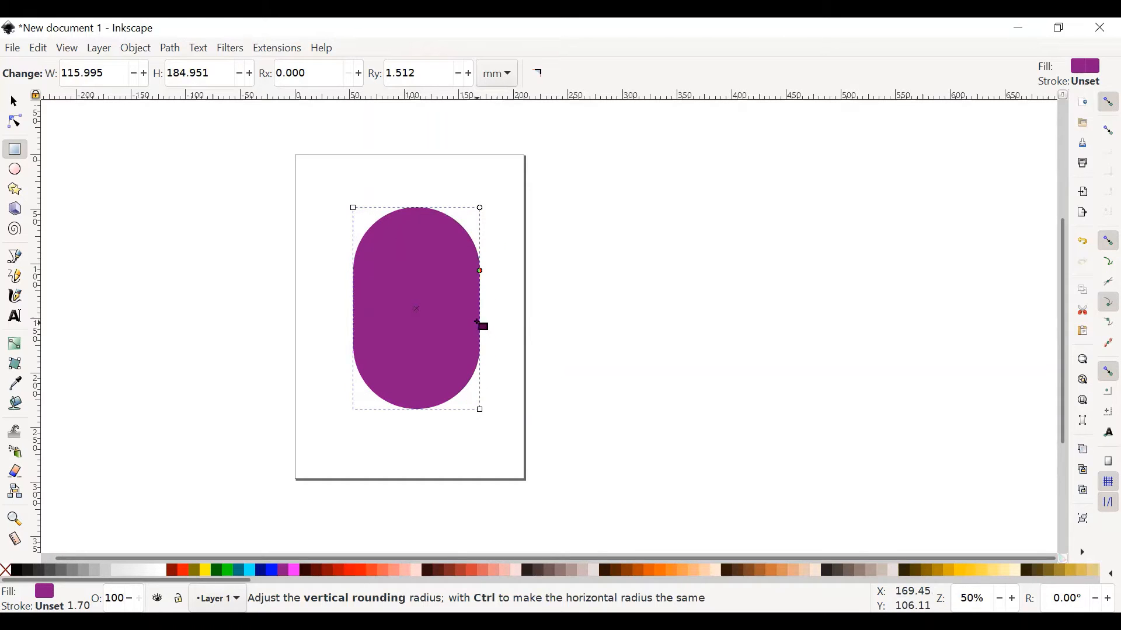
drag(482, 302, 492, 228)
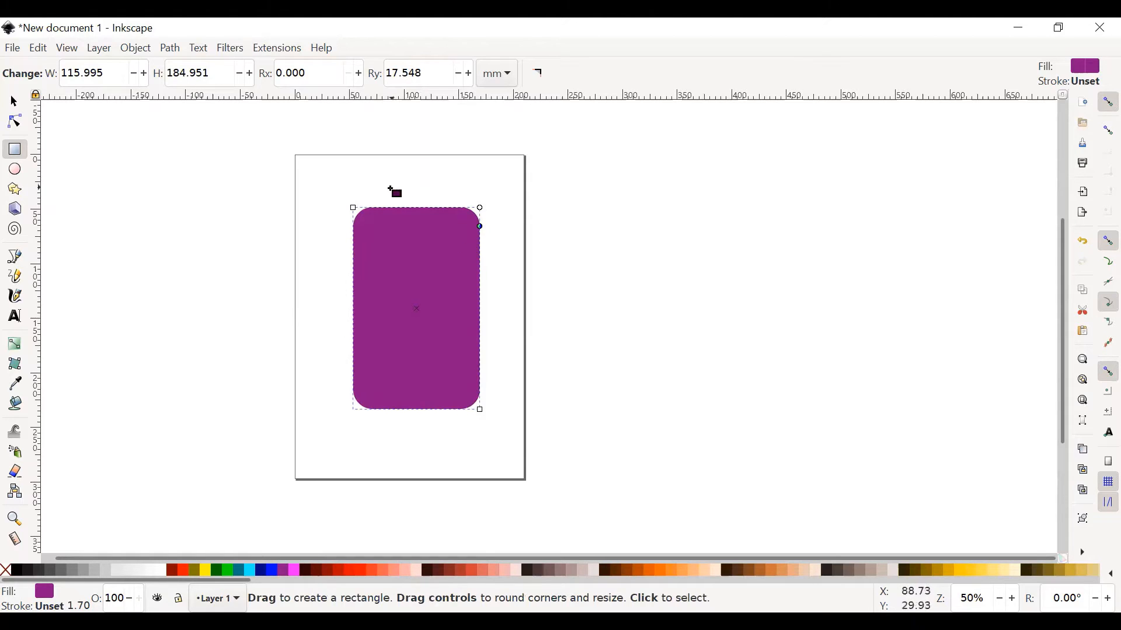
drag(354, 209, 421, 333)
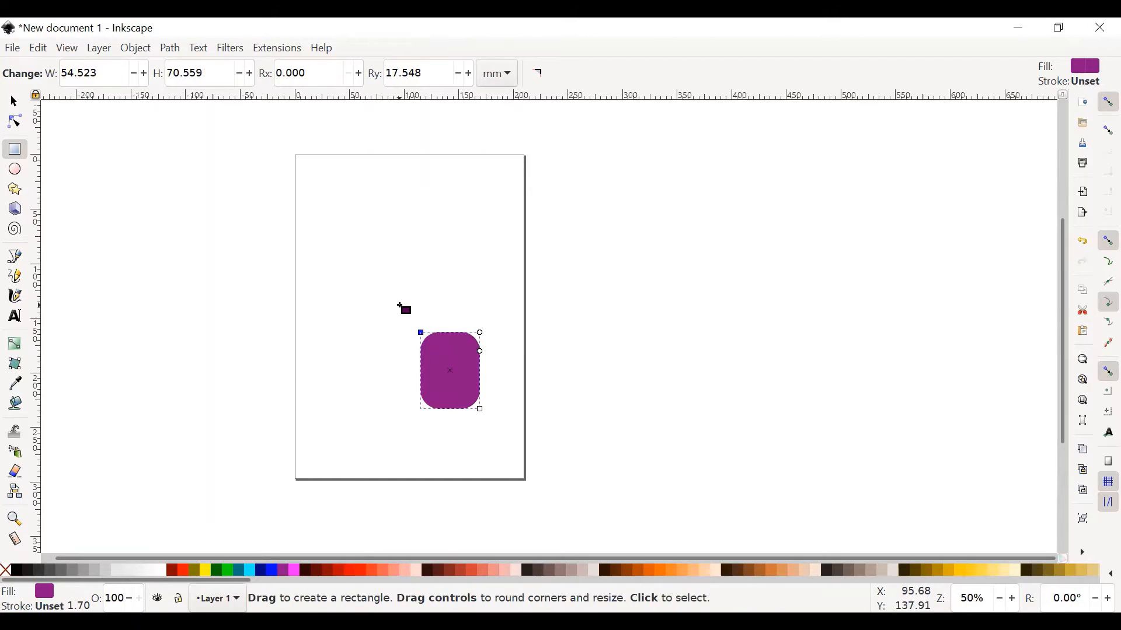
Draw an ellipse with radii of about 25 × 27 mm near the page's upper-left corner and open a wedge ending at about 336°
click(15, 170)
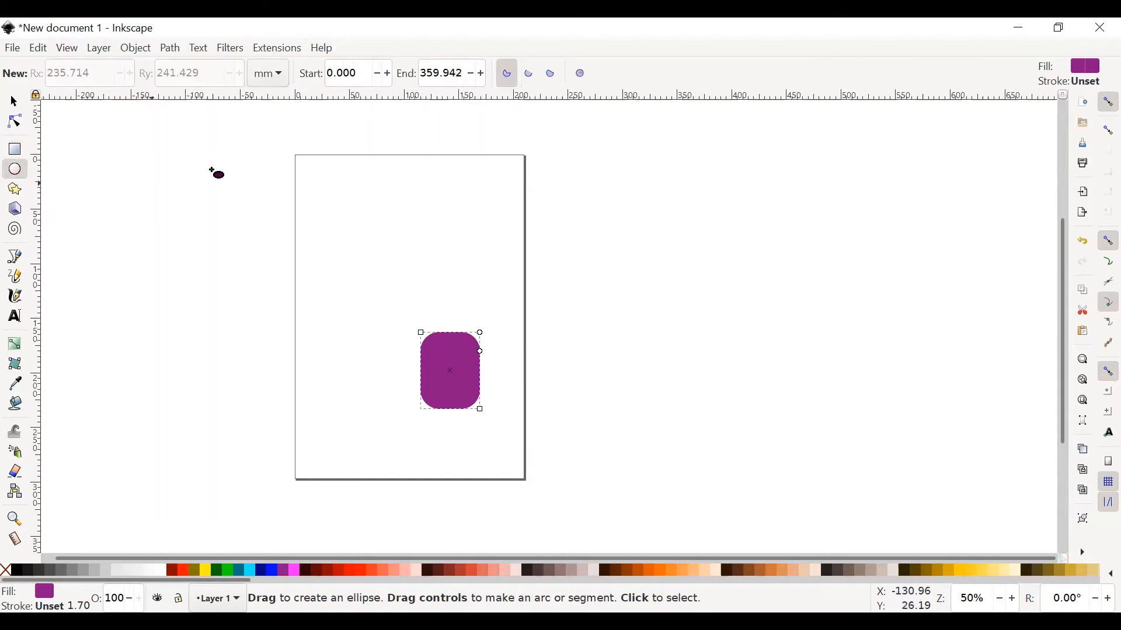
drag(311, 169, 367, 228)
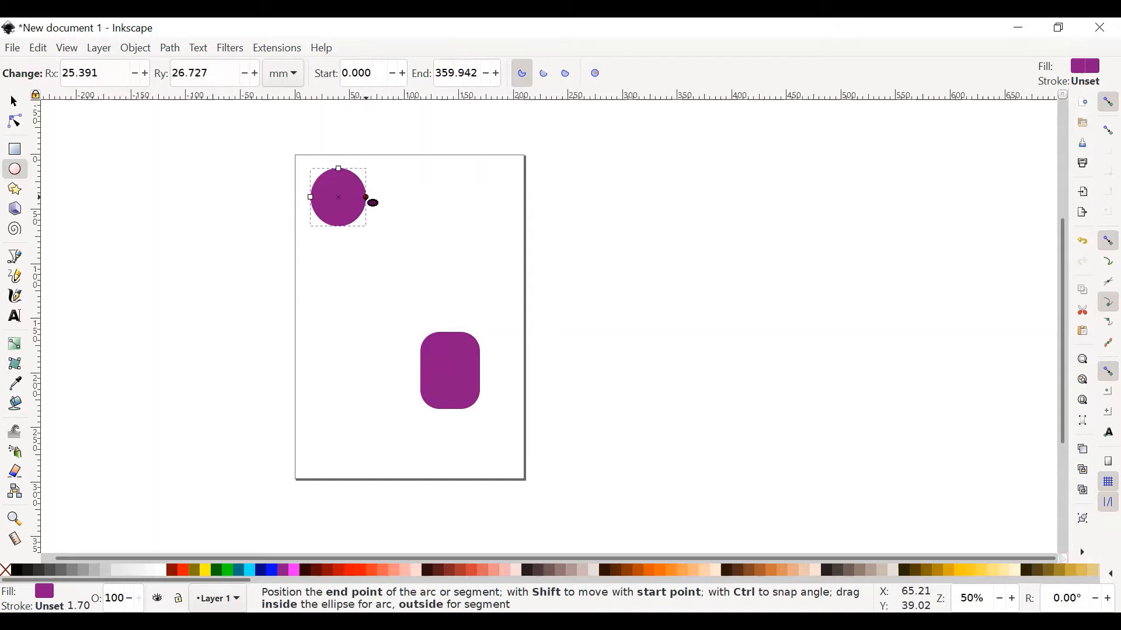
mouse_move(366, 198)
mouse_down()
mouse_move(362, 217)
mouse_move(325, 243)
mouse_move(261, 212)
mouse_move(274, 140)
mouse_move(313, 125)
mouse_move(364, 185)
mouse_up()
key(Escape)
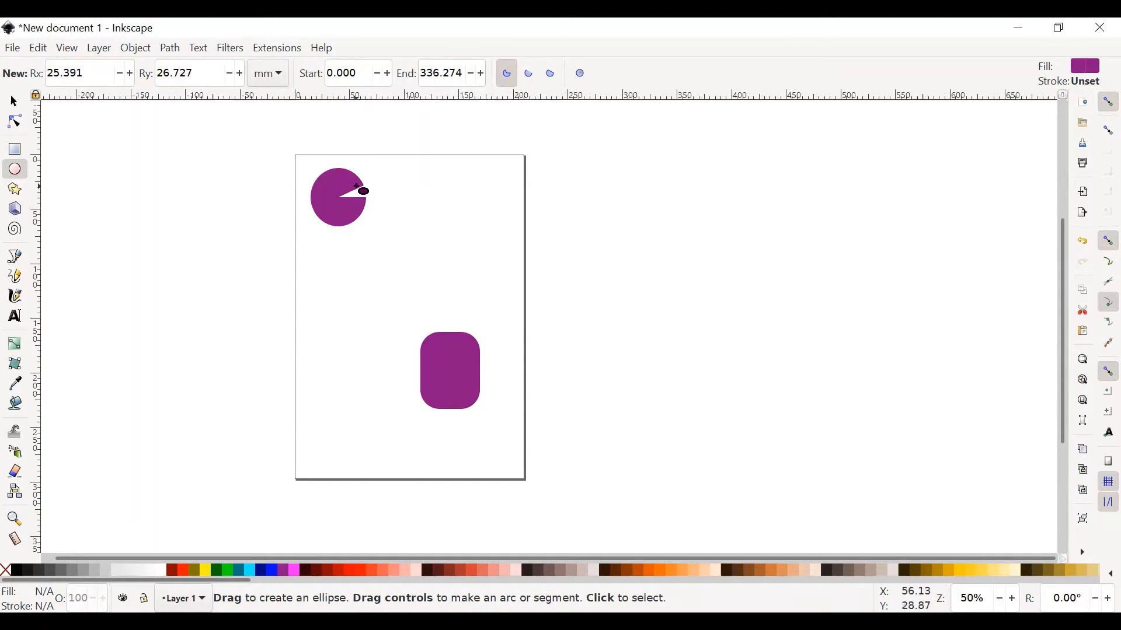
Close the ellipse's wedge by moving its arc end point to about 360°, and deselect it
click(360, 207)
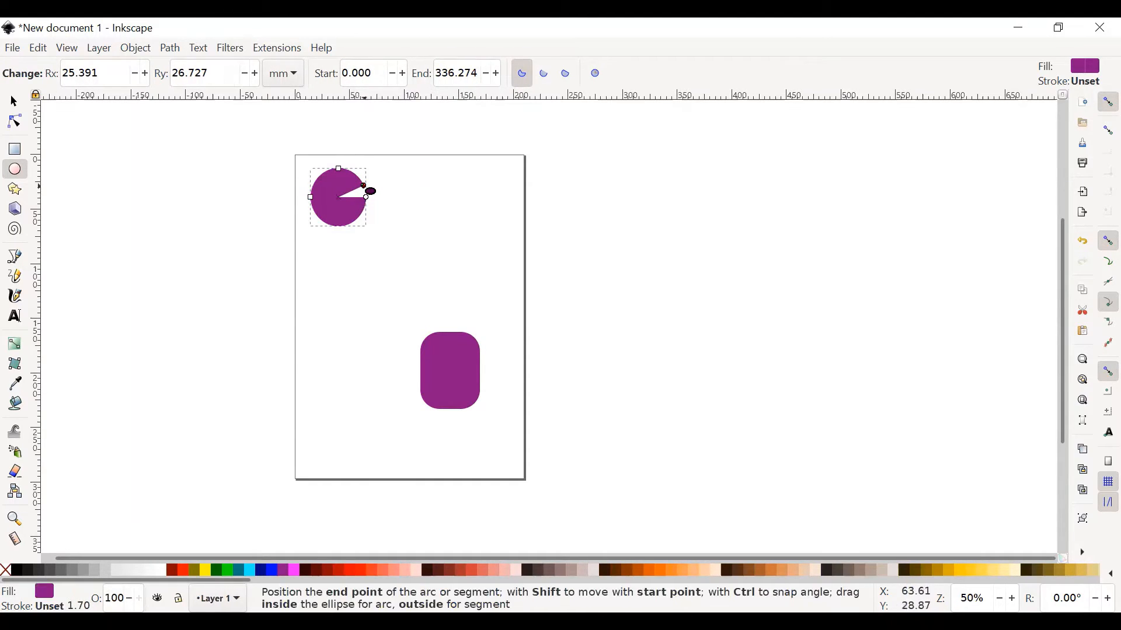
drag(369, 192, 373, 197)
drag(373, 204, 384, 206)
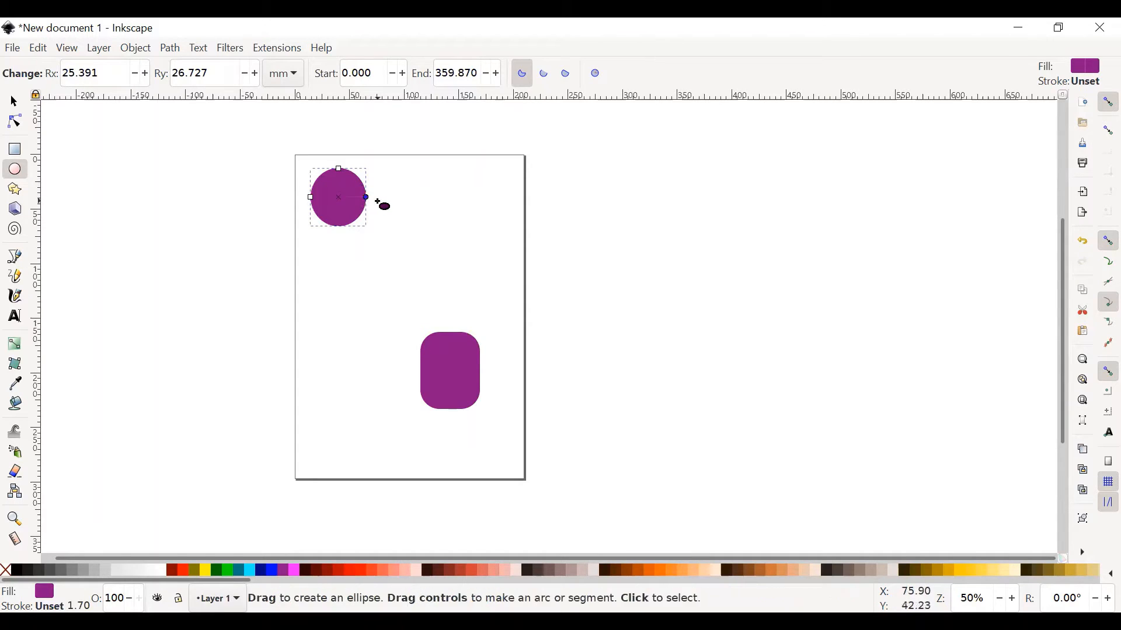
click(377, 201)
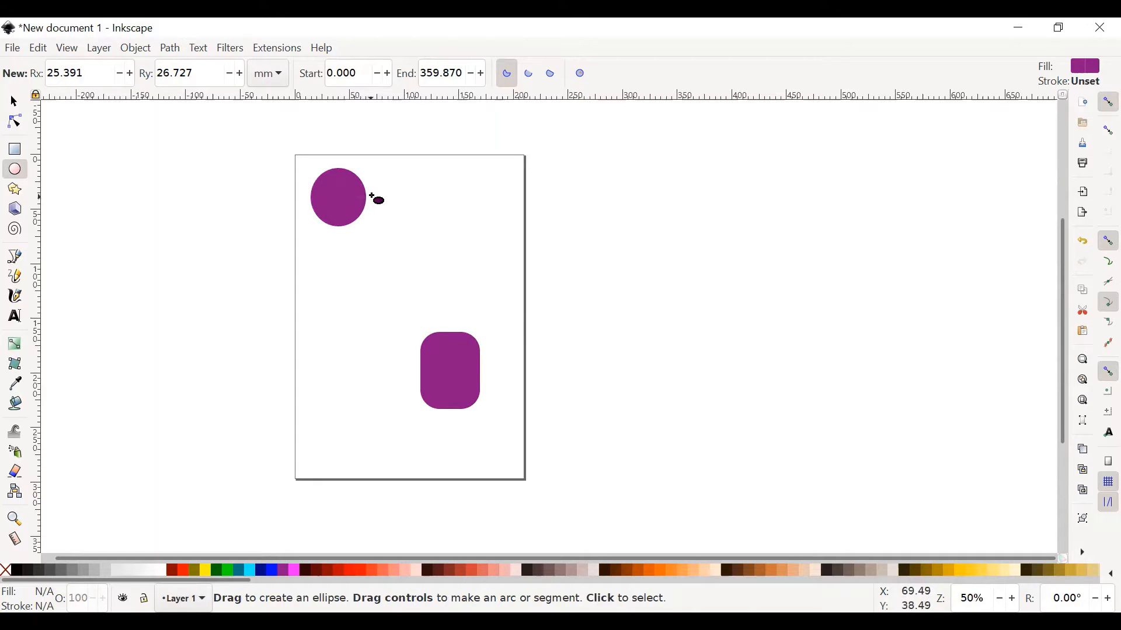
Delete the ellipse and the rounded rectangle from the page
click(358, 198)
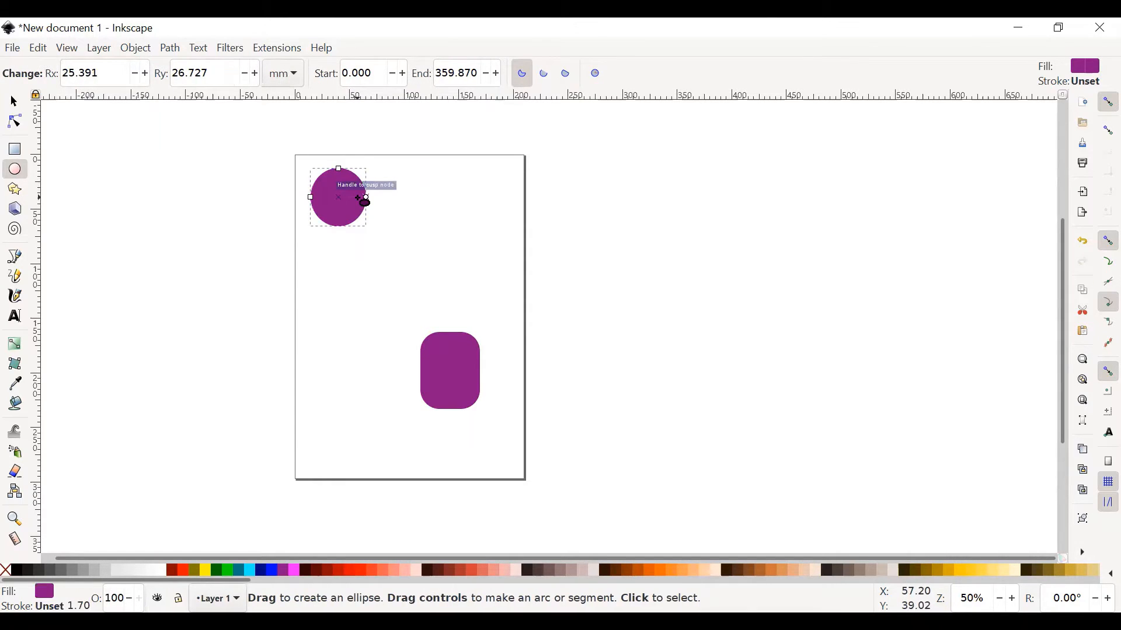
key(Delete)
click(446, 385)
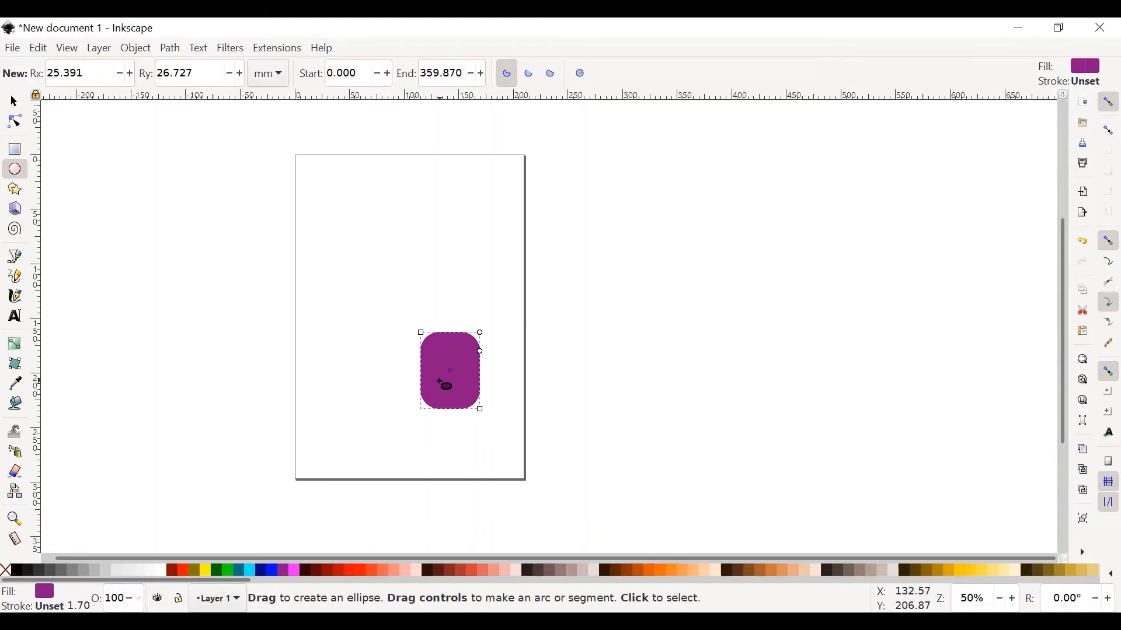
key(Delete)
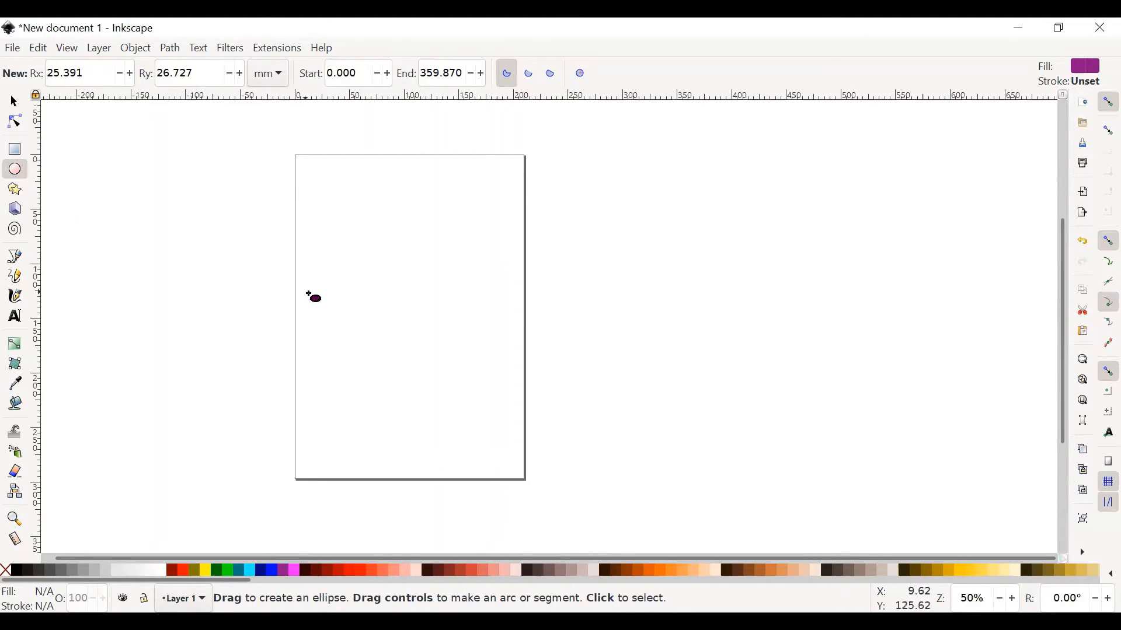
Undo the deletions and the earlier shape edits until the page is empty
key(ctrl+z)
key(ctrl+z)
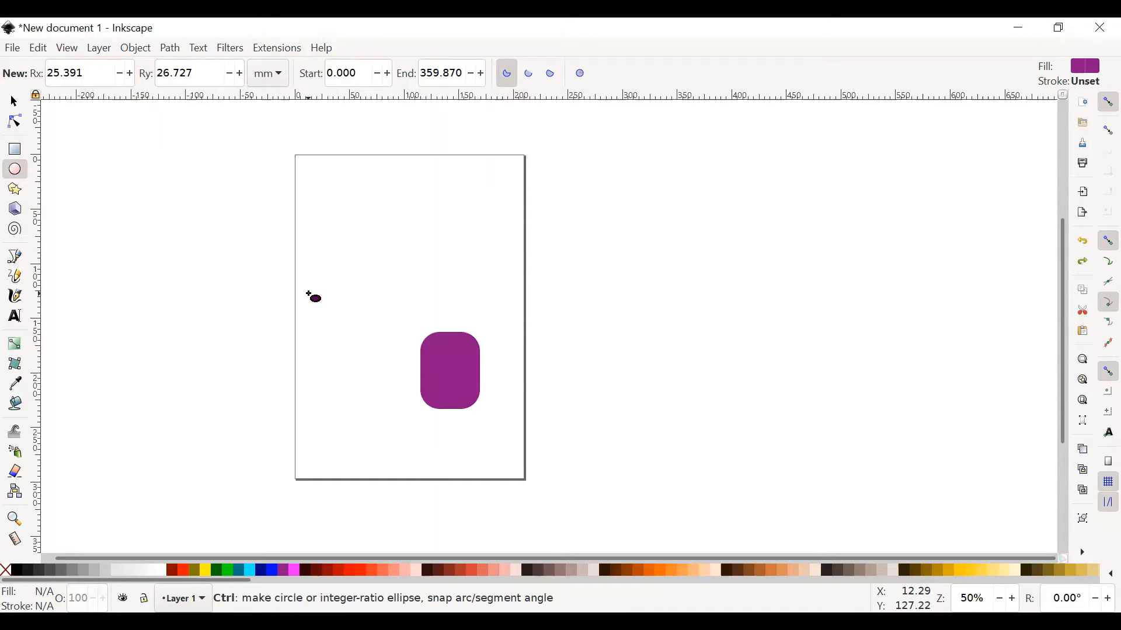
key(ctrl+z)
key(ctrl+z)
key(ctrl+z)
key(ctrl+z)
key(ctrl+z)
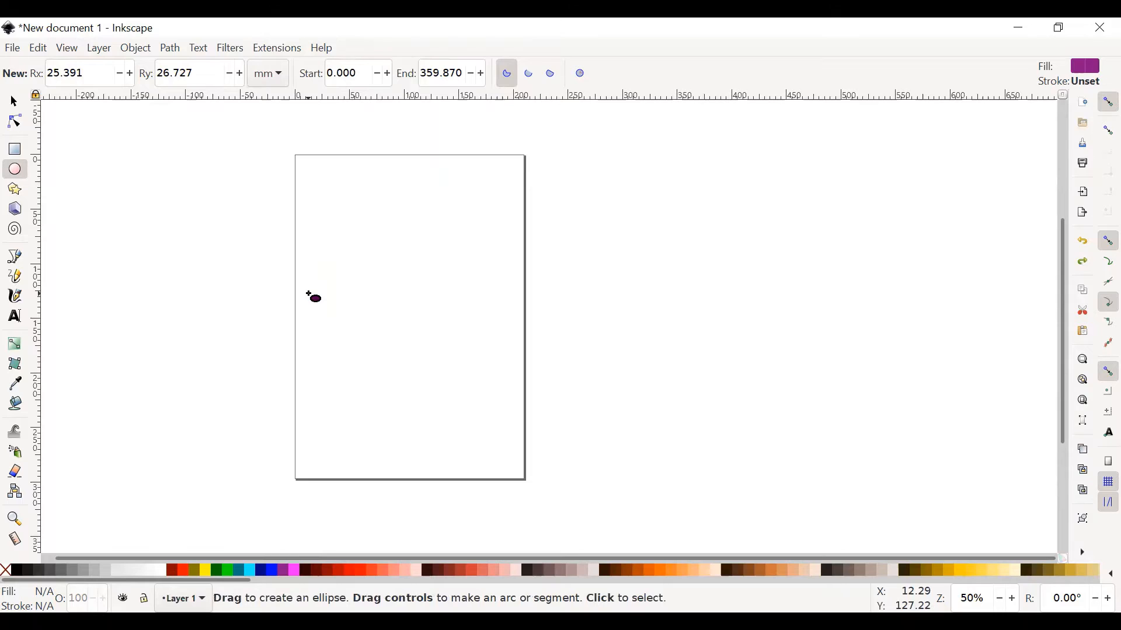
Draw a five-cornered star with a 0.500 spoke ratio on the page and delete it
click(15, 190)
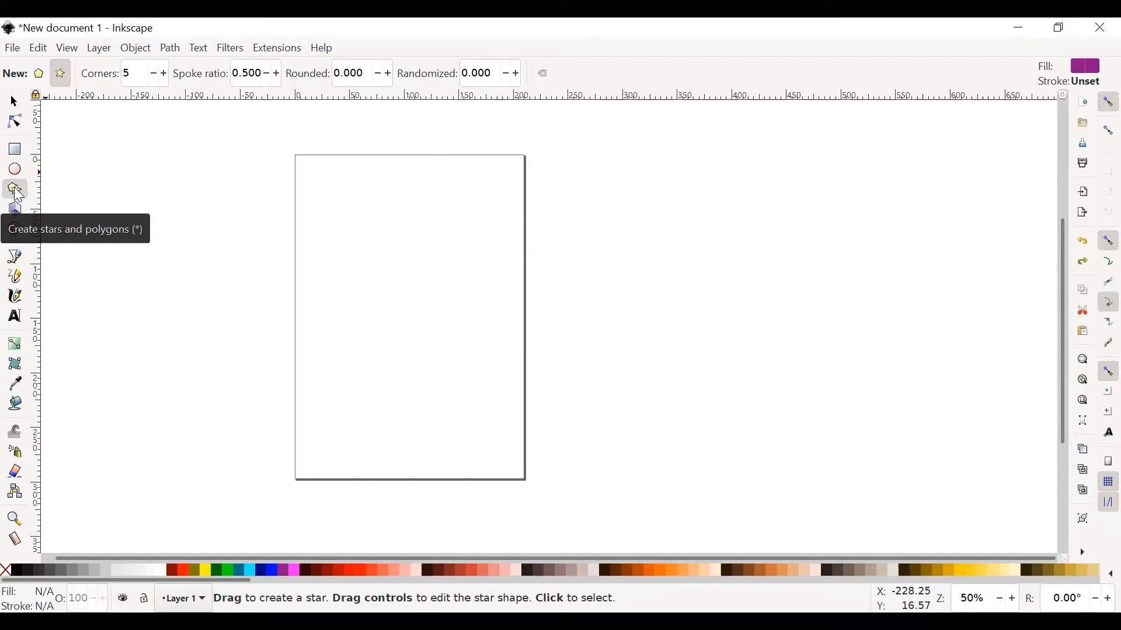
mouse_move(342, 240)
mouse_down()
mouse_move(442, 337)
mouse_move(315, 308)
mouse_move(270, 220)
mouse_move(327, 351)
mouse_move(213, 290)
mouse_move(327, 257)
mouse_move(390, 318)
mouse_move(340, 300)
mouse_up()
key(Delete)
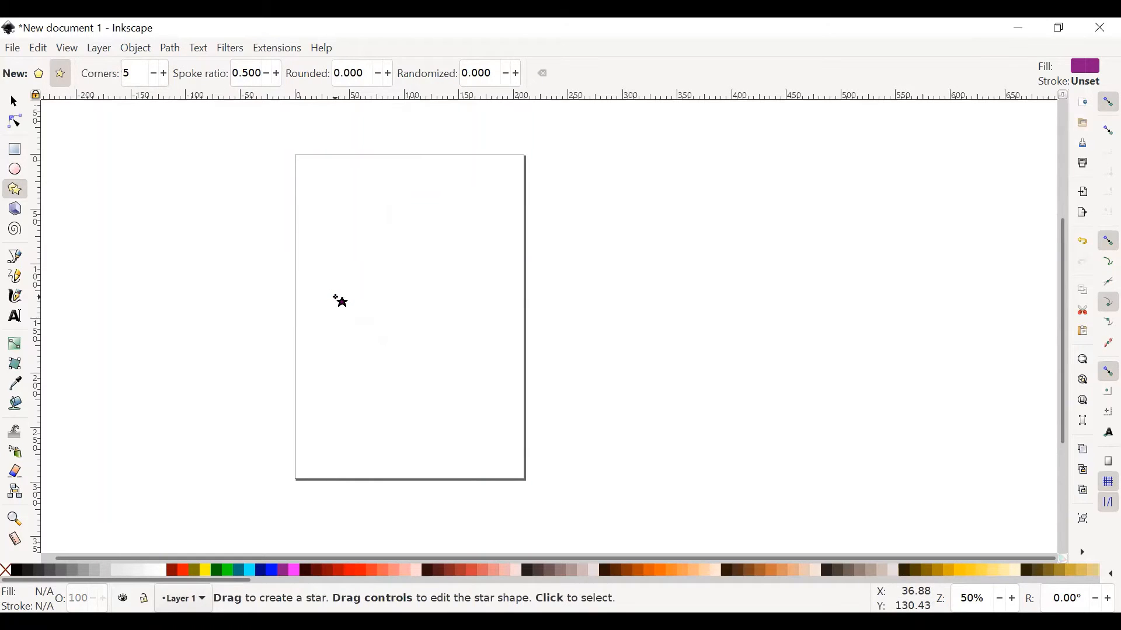
Draw a small 3D box in the upper part of the page and delete it
click(15, 211)
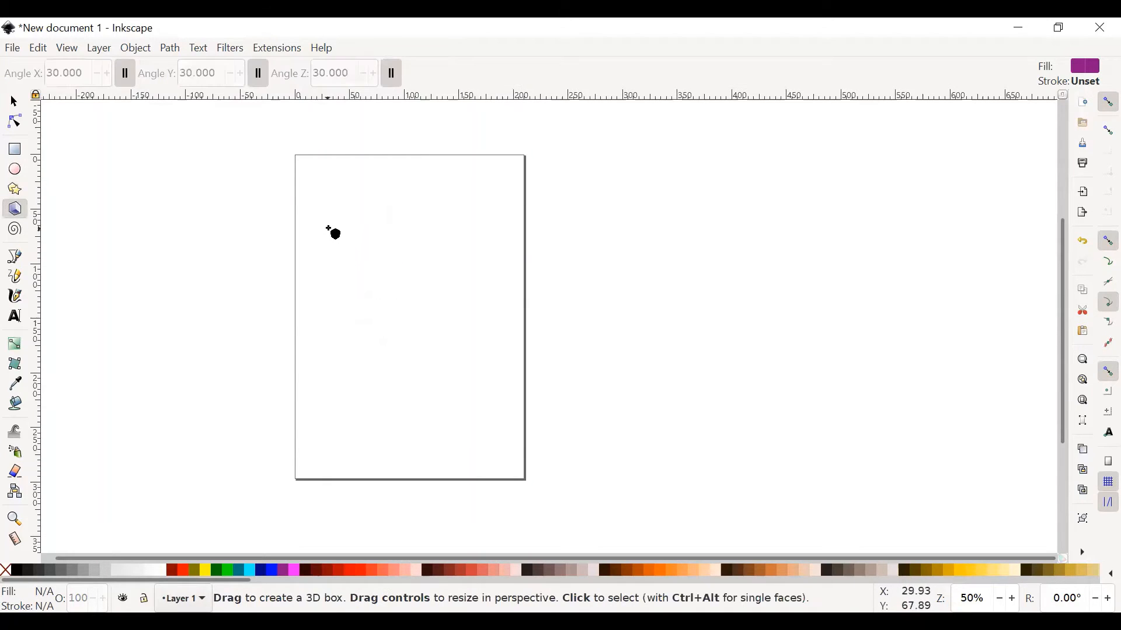
drag(333, 231, 358, 250)
key(Delete)
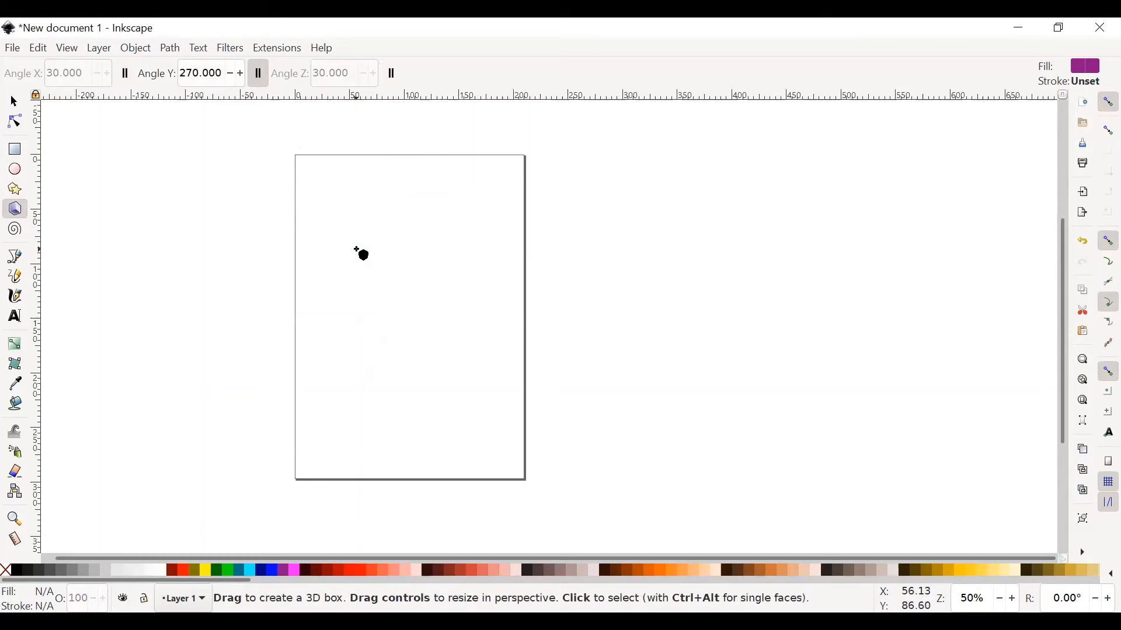
Draw a small three-turn spiral near the middle of the page and delete it
click(14, 230)
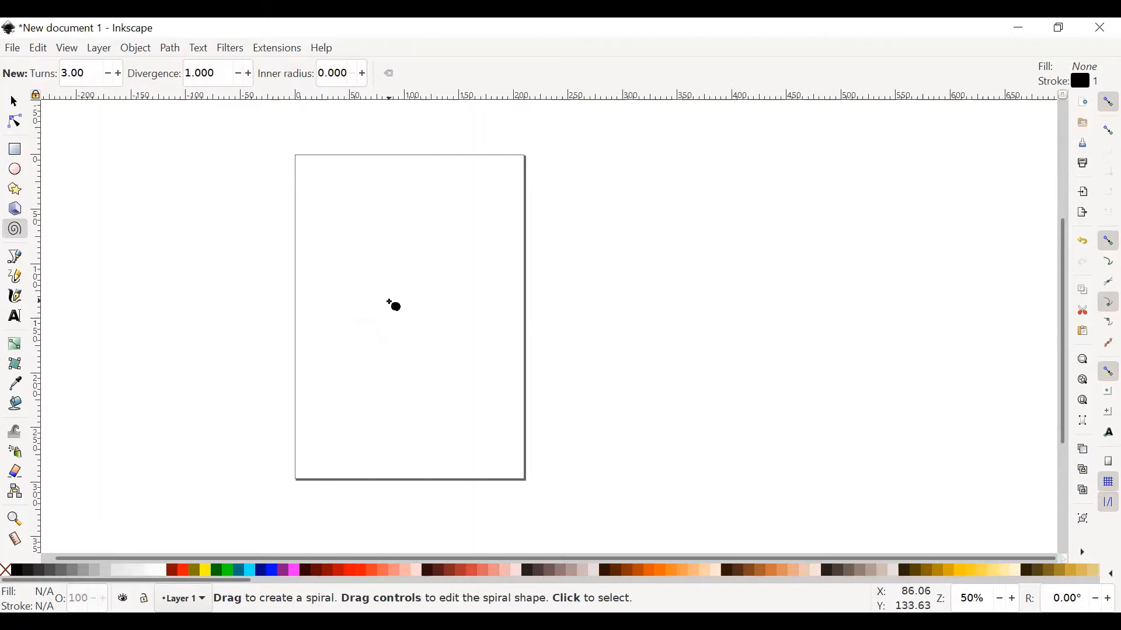
mouse_move(397, 307)
mouse_down()
mouse_move(448, 299)
mouse_move(390, 223)
mouse_move(515, 316)
mouse_move(328, 236)
mouse_move(551, 238)
mouse_move(666, 271)
mouse_move(771, 319)
mouse_move(618, 285)
mouse_move(443, 288)
mouse_move(389, 273)
mouse_move(416, 284)
mouse_move(404, 320)
mouse_move(382, 313)
mouse_move(397, 295)
mouse_move(398, 310)
mouse_move(399, 292)
mouse_up()
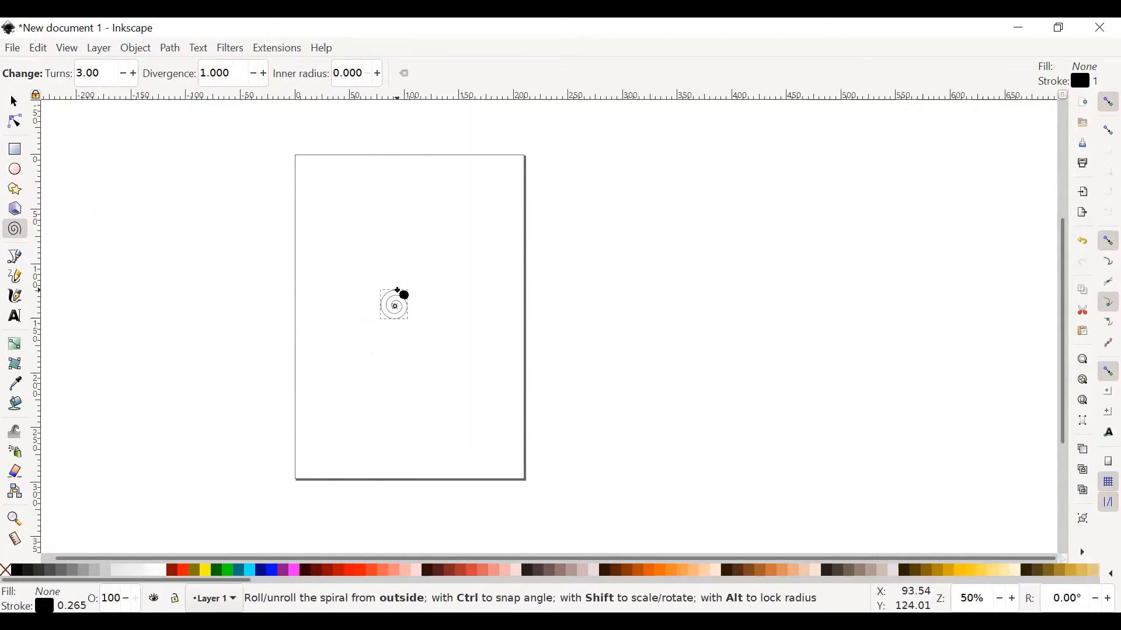
key(Delete)
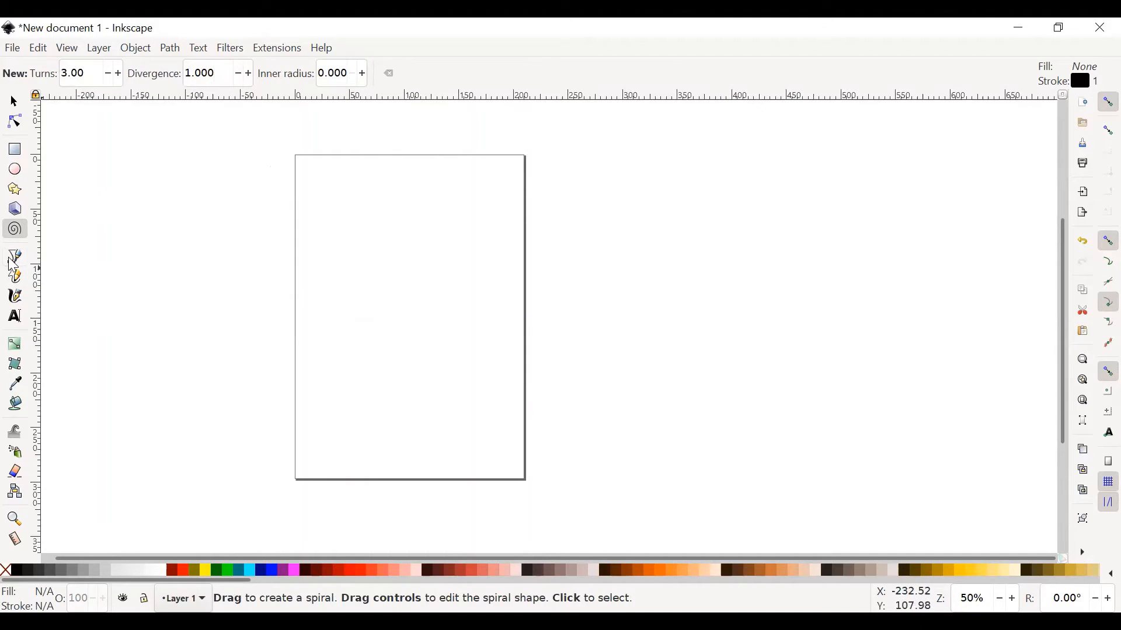
Draw a tall, narrow closed triangle of straight segments with the Bezier pen, just past the page's horizontal centre
click(13, 260)
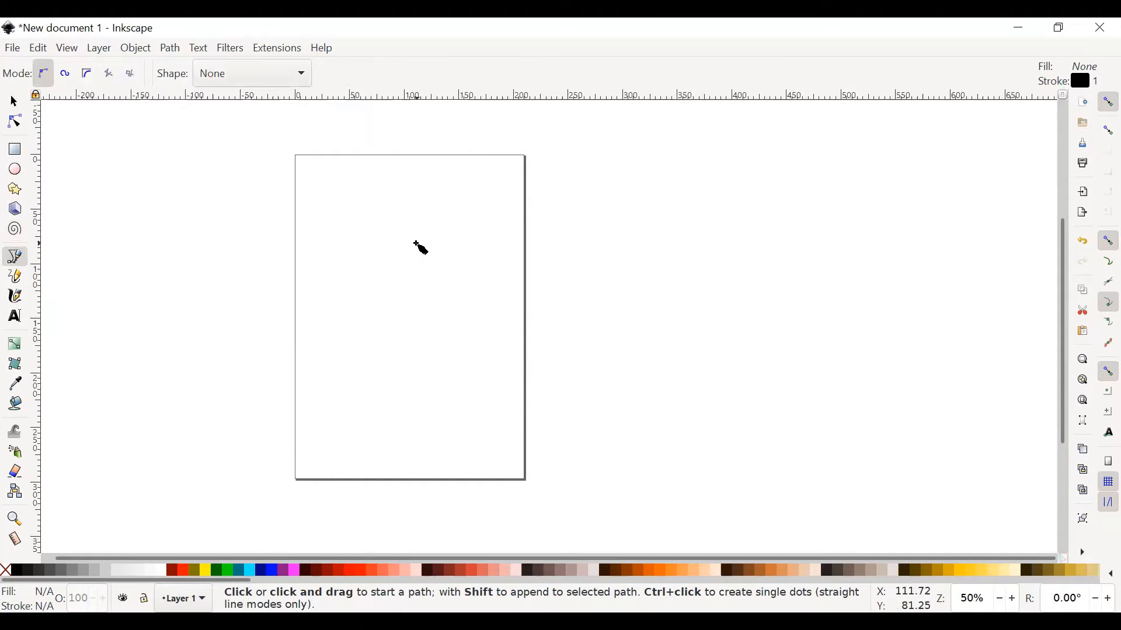
drag(416, 244, 419, 420)
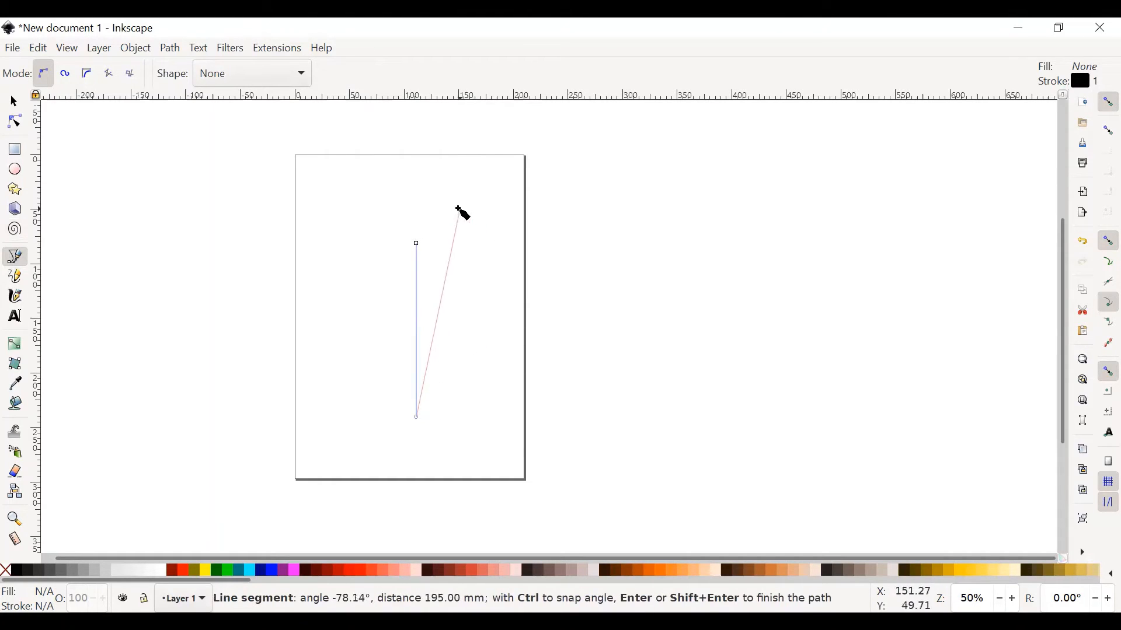
click(471, 225)
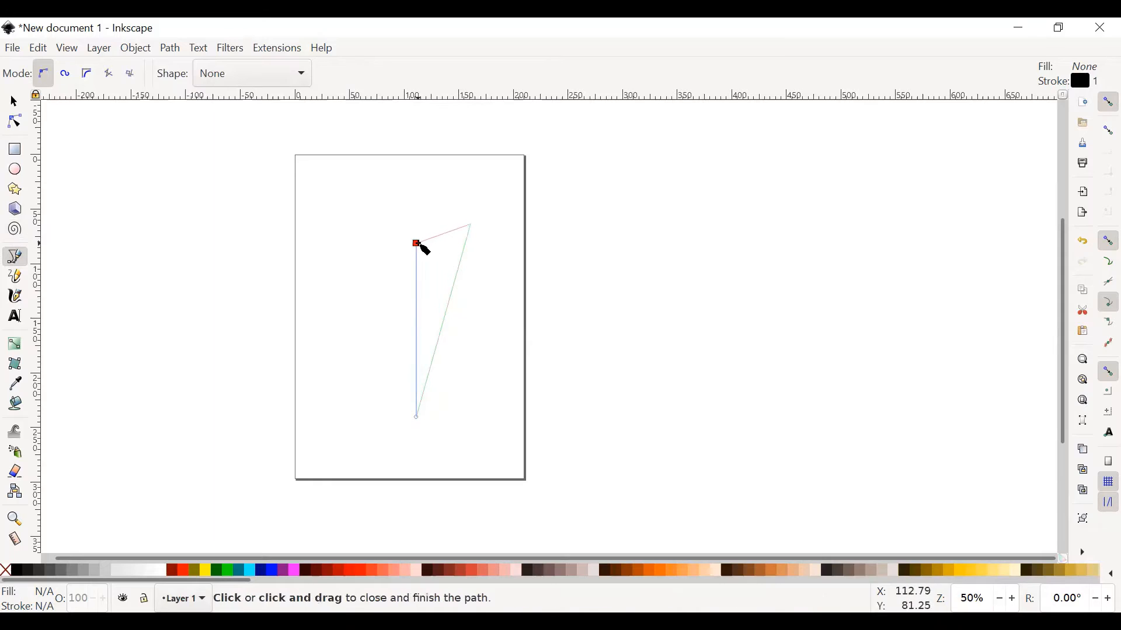
click(418, 245)
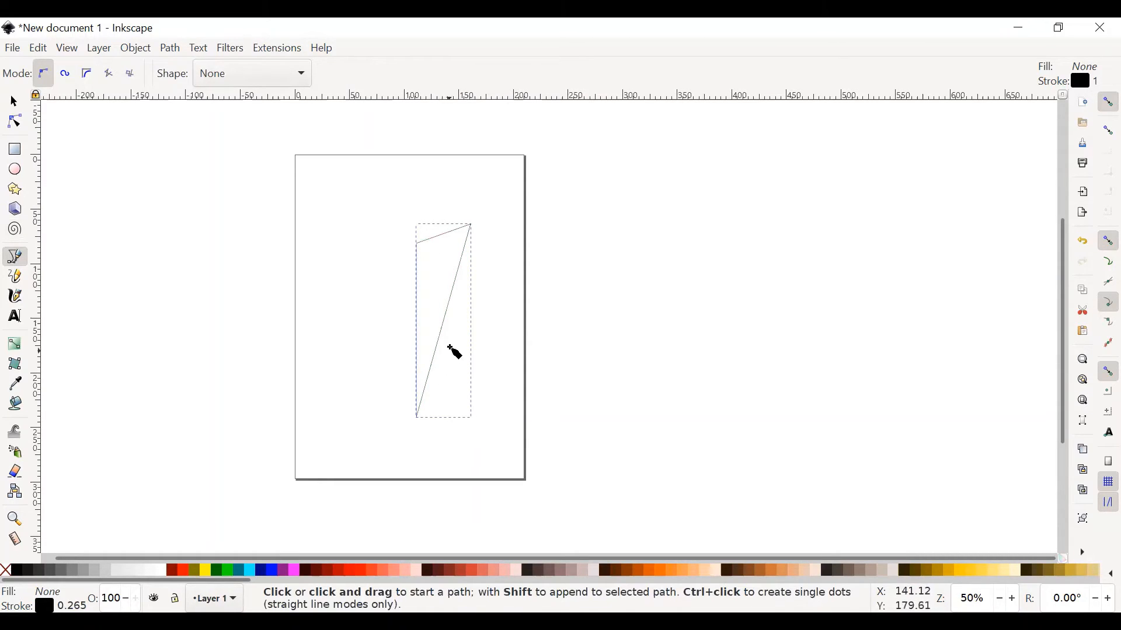
Draw a second closed triangle crossing the first with the Bezier pen, and undo both paths
drag(418, 227, 470, 413)
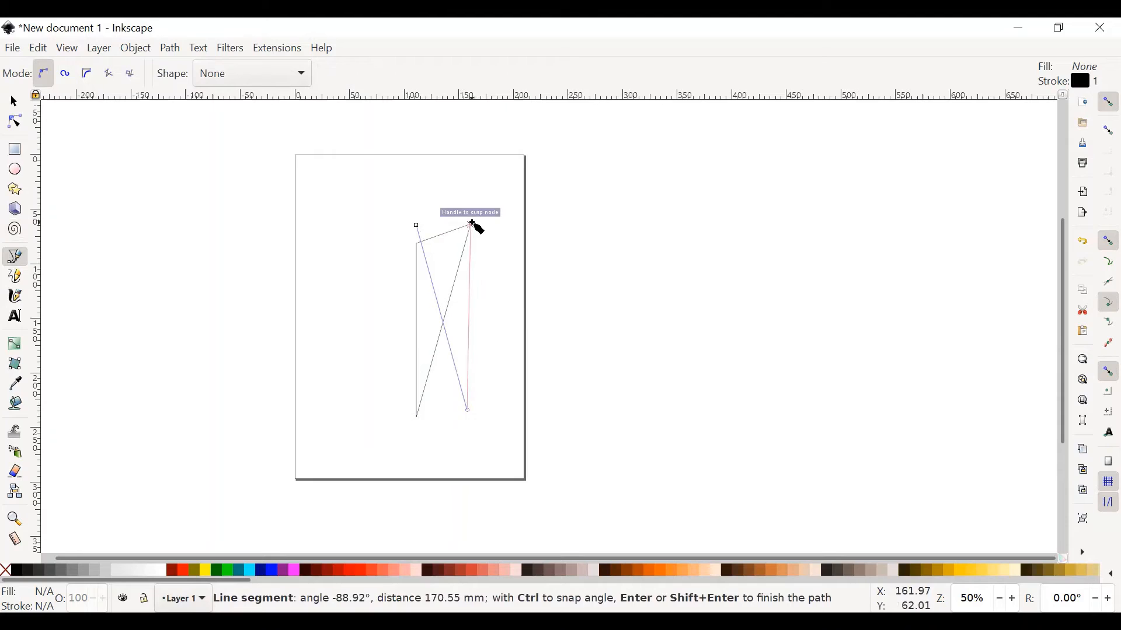
click(473, 225)
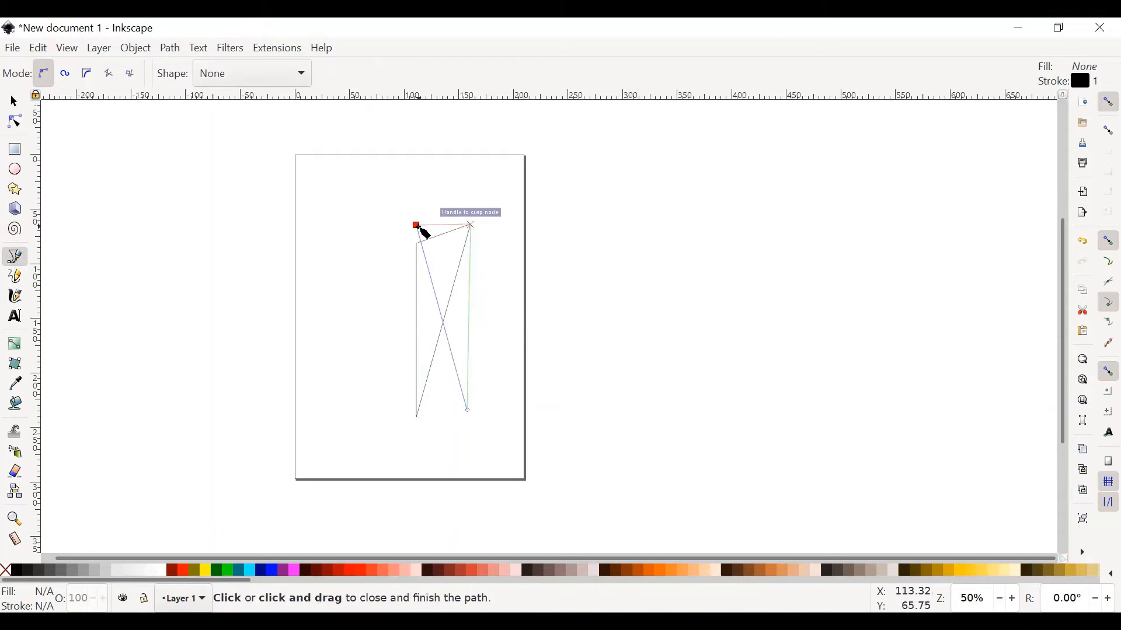
click(418, 227)
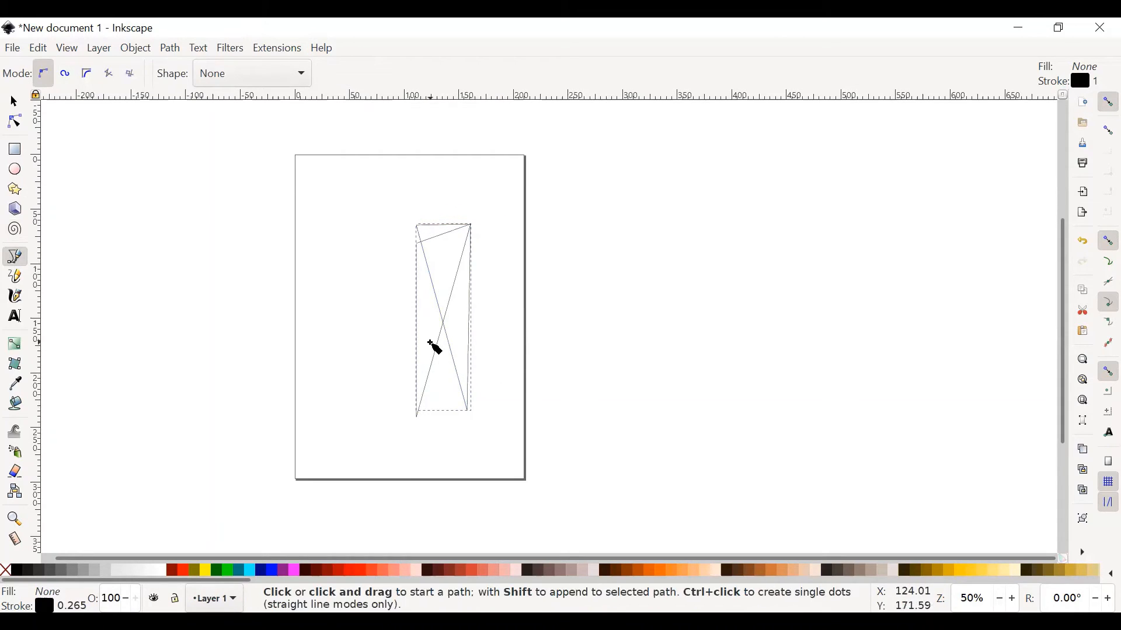
key(ctrl+z)
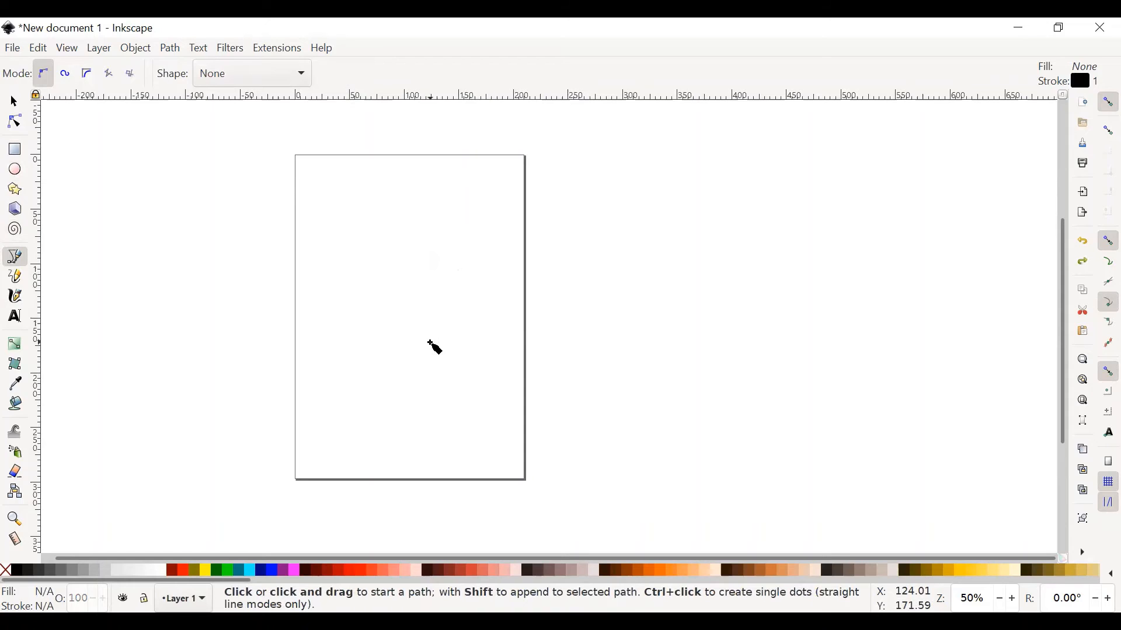
Draw a freehand zigzag line with the Pencil at 4.00 smoothing, and reshape it by moving several of its nodes and a handle
click(15, 276)
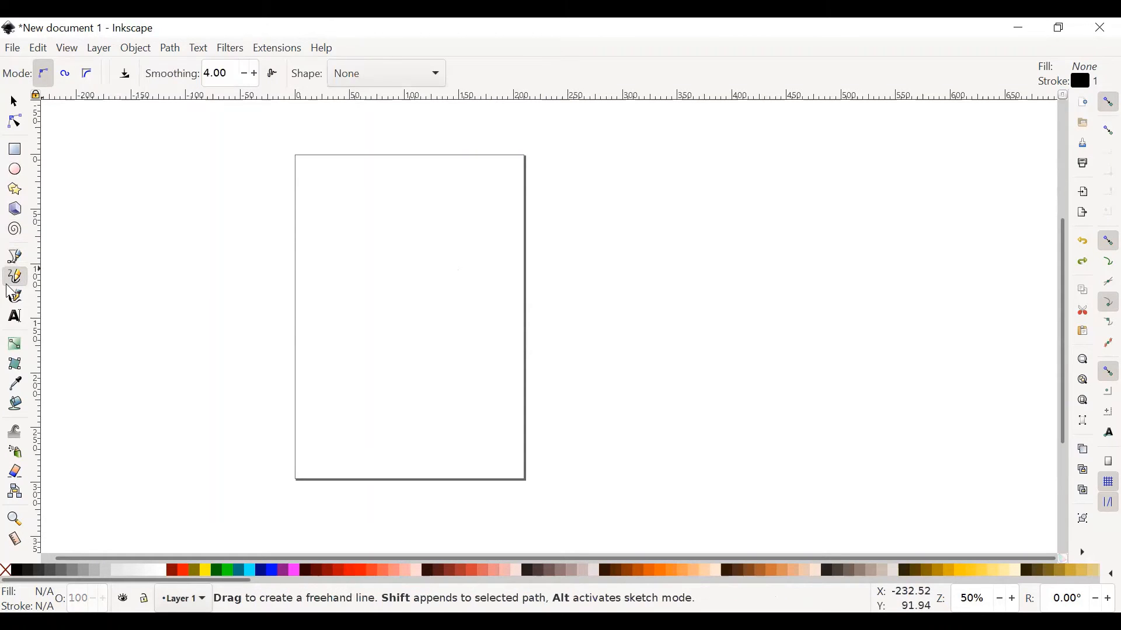
mouse_move(361, 291)
mouse_down()
mouse_move(432, 237)
mouse_move(374, 374)
mouse_move(406, 389)
mouse_move(497, 388)
mouse_move(498, 403)
mouse_move(439, 421)
mouse_up()
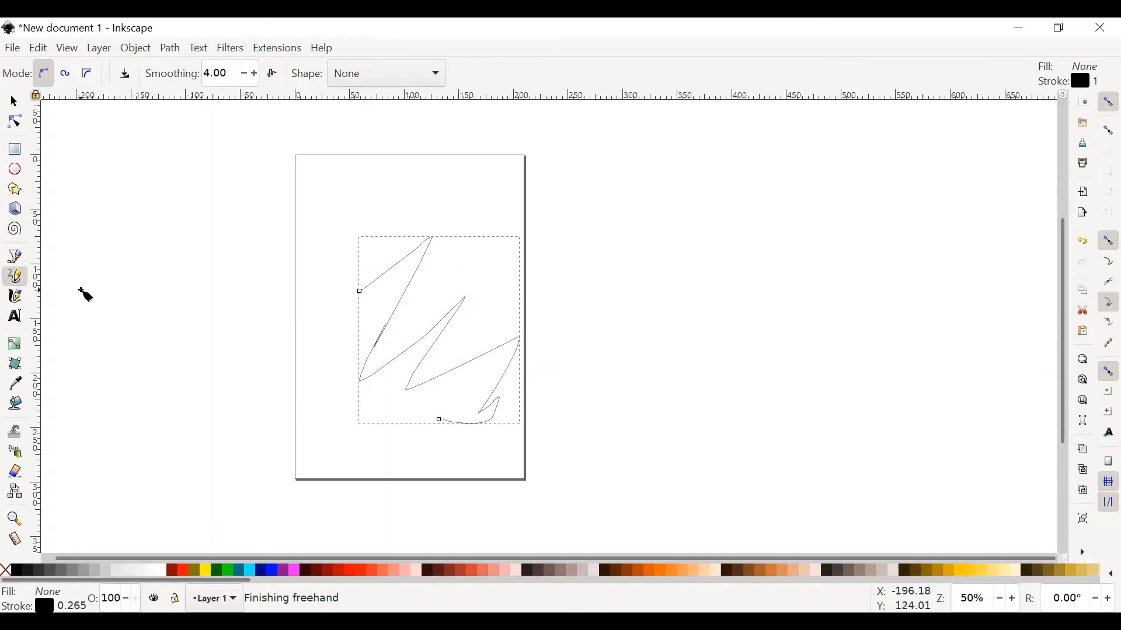
click(20, 127)
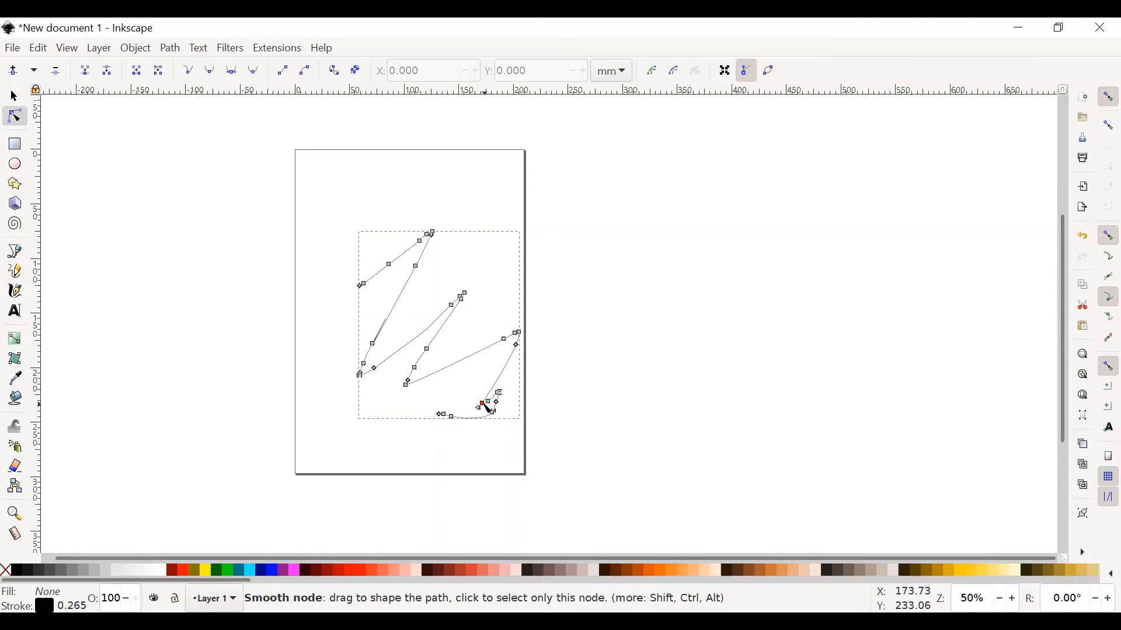
drag(461, 296, 451, 262)
drag(461, 256, 384, 151)
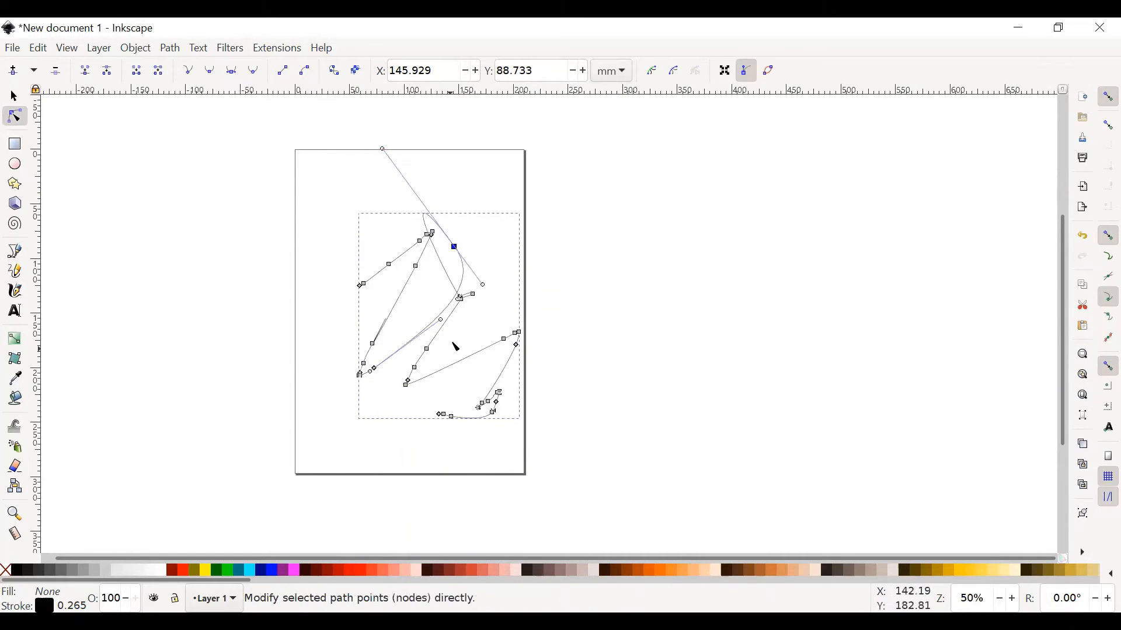
drag(474, 299, 461, 349)
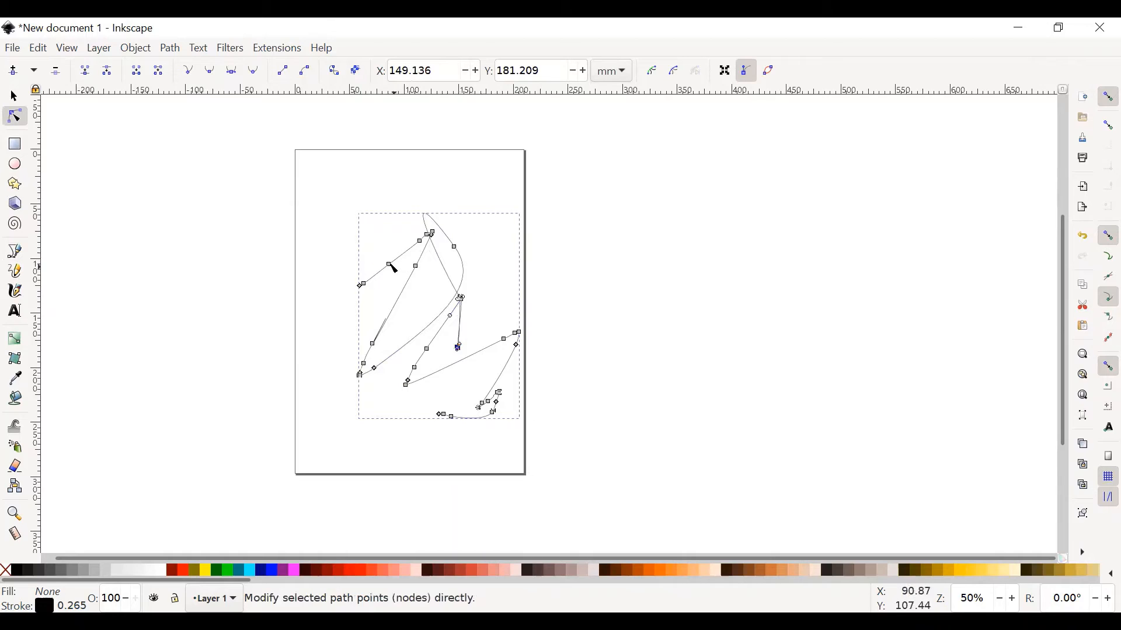
drag(390, 266, 380, 232)
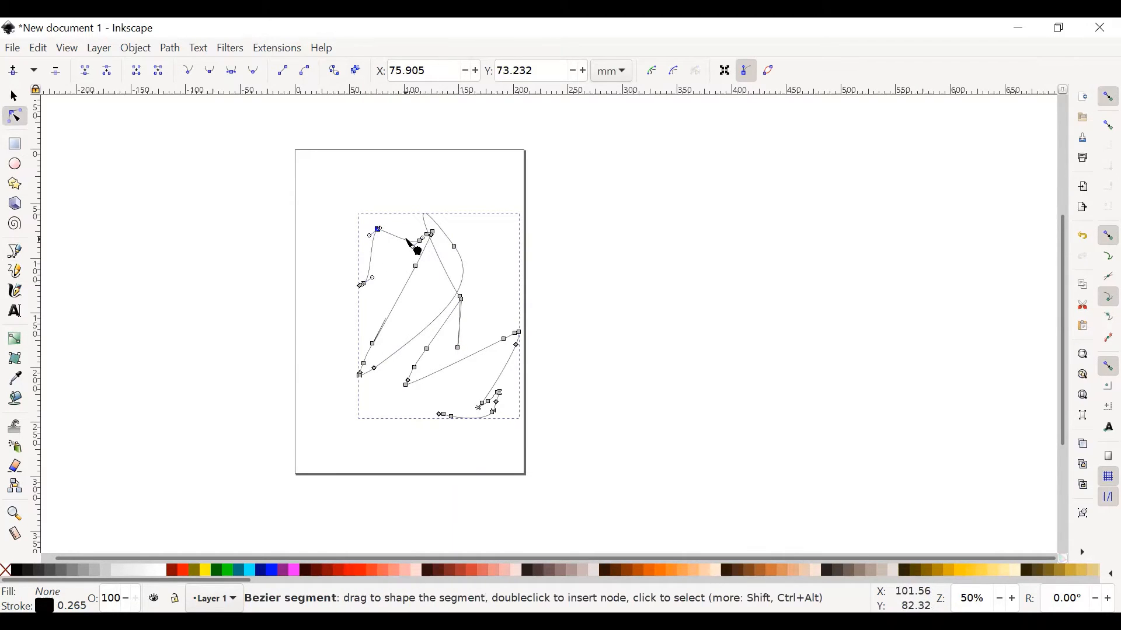
Undo the node edits and the freehand line until the page is empty
key(ctrl+z)
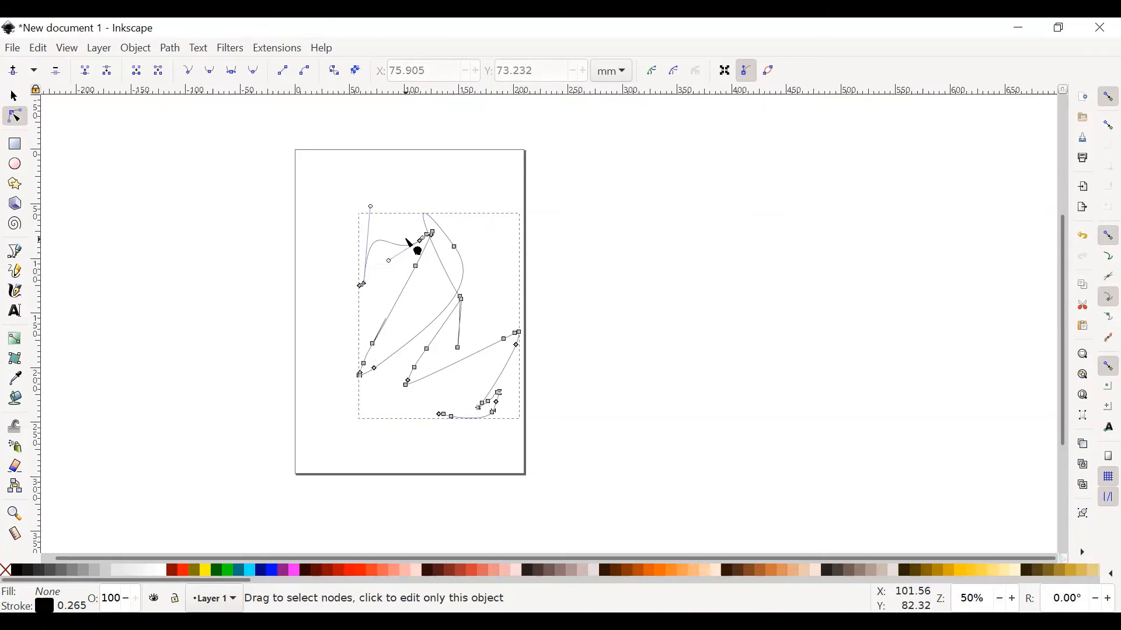
key(ctrl+z)
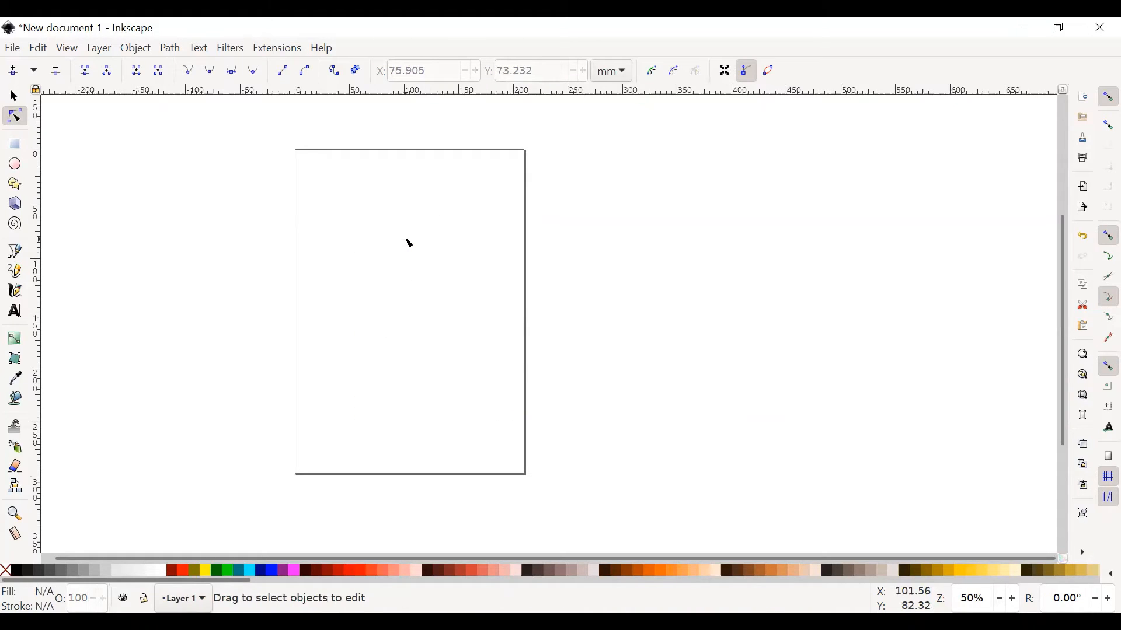
key(ctrl+shift+z)
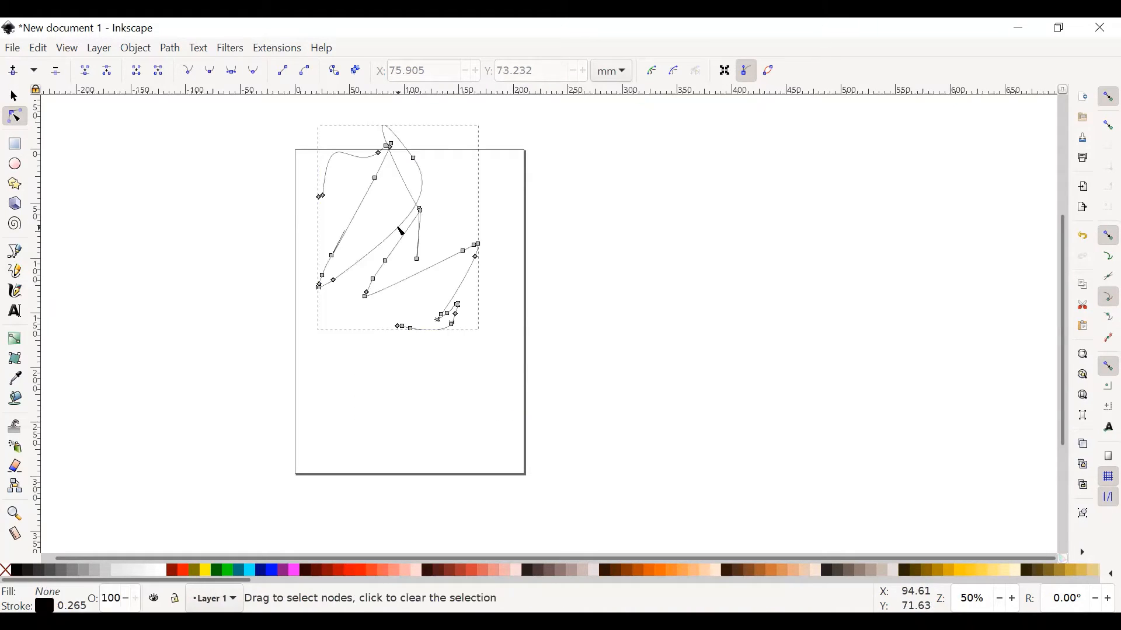
key(ctrl+z)
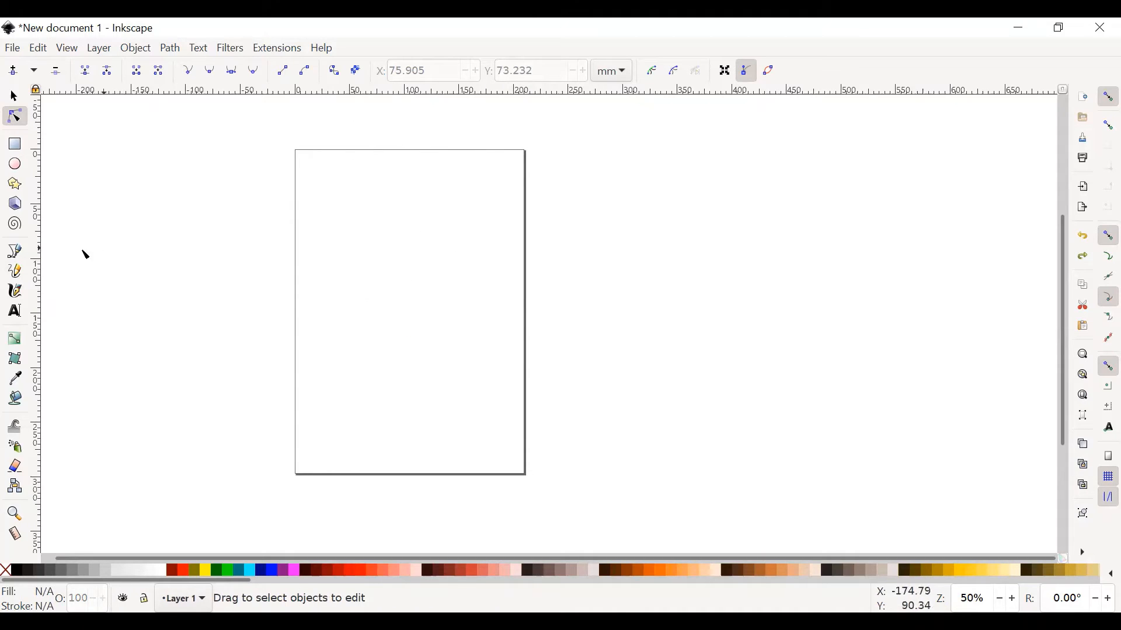
Draw a looping, letter-like calligraphic stroke with the Dip pen at width 15 across the page's middle, and undo it
click(15, 291)
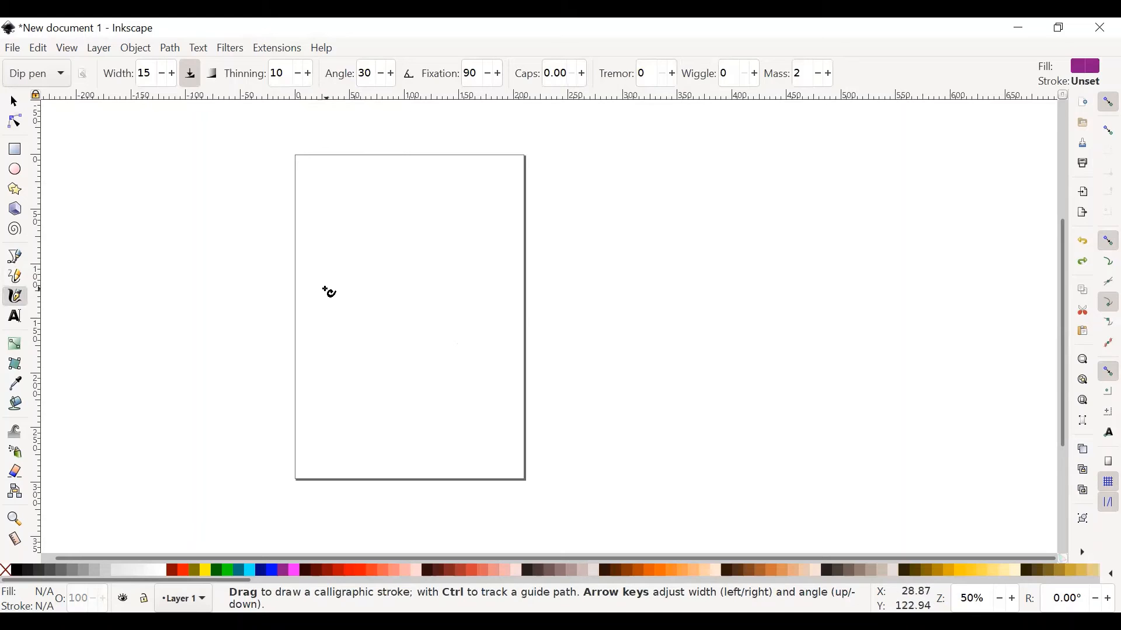
mouse_move(322, 289)
mouse_down()
mouse_move(344, 283)
mouse_move(378, 215)
mouse_move(377, 355)
mouse_move(346, 364)
mouse_move(369, 291)
mouse_move(398, 255)
mouse_move(410, 257)
mouse_move(405, 283)
mouse_move(383, 314)
mouse_move(413, 320)
mouse_move(444, 345)
mouse_move(478, 332)
mouse_up()
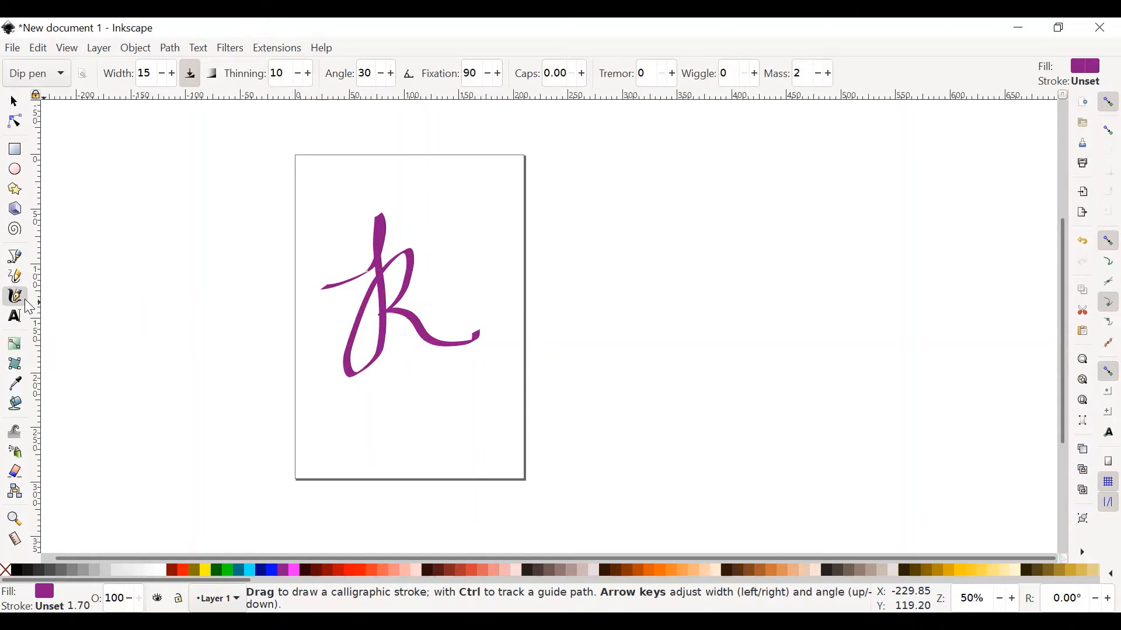
key(ctrl+z)
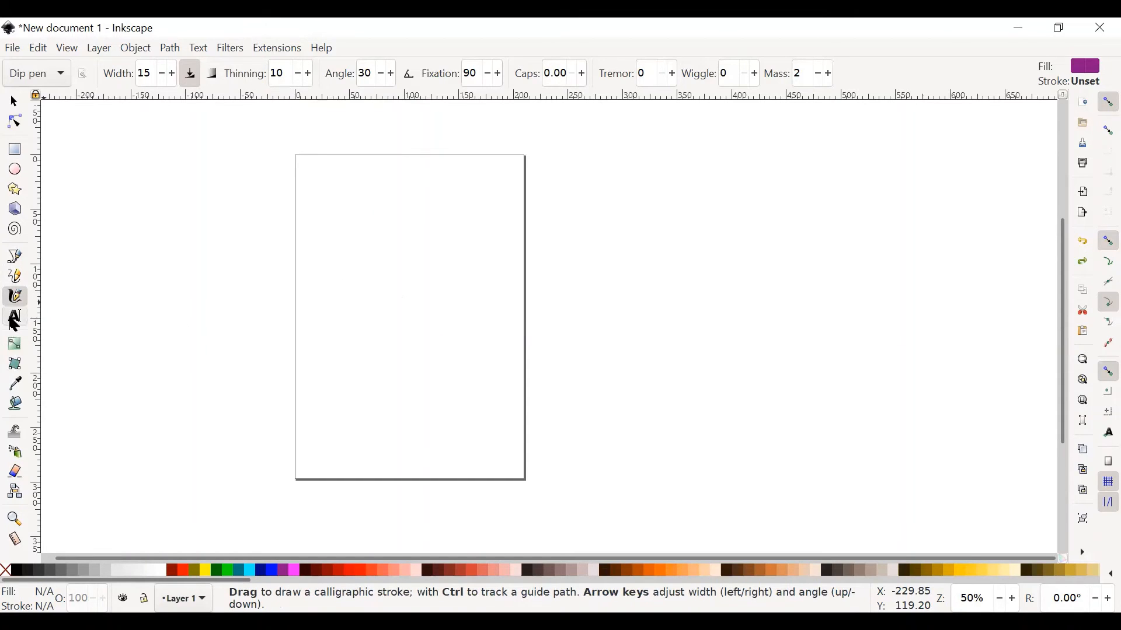
Create a flowed text frame in the upper half of the page and enter a short name in capital letters
click(14, 317)
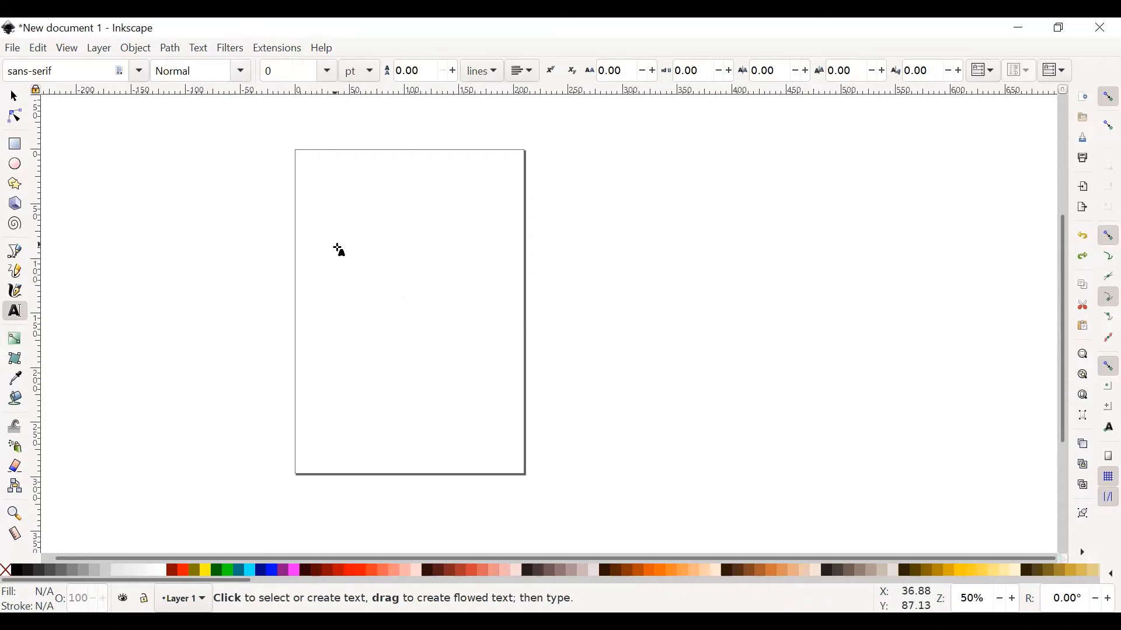
drag(334, 244, 412, 287)
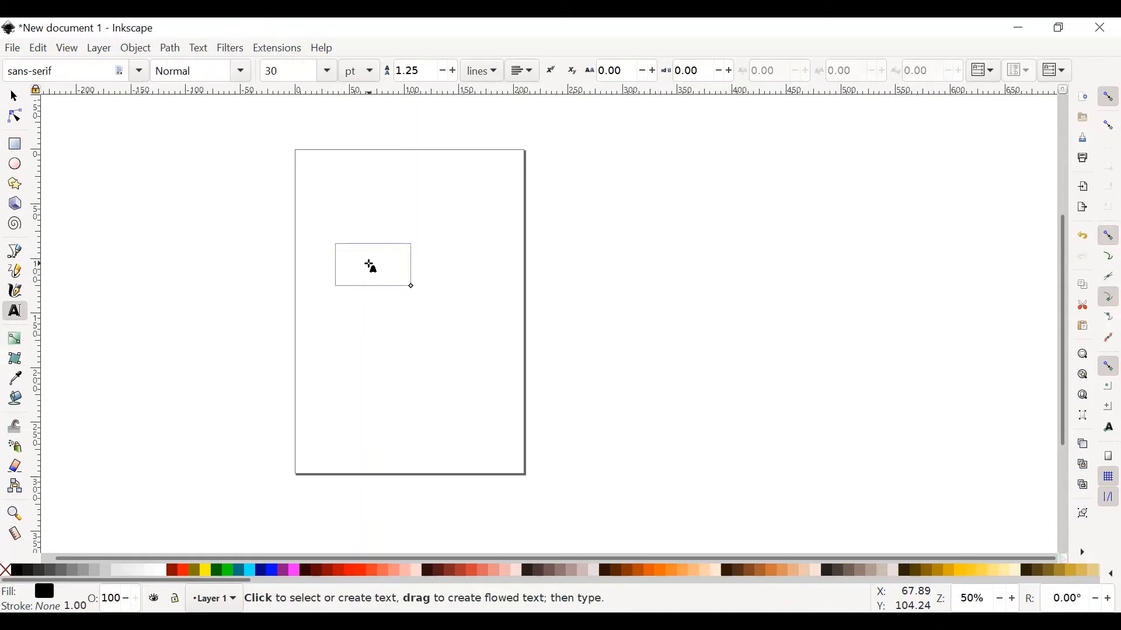
text(RISA)
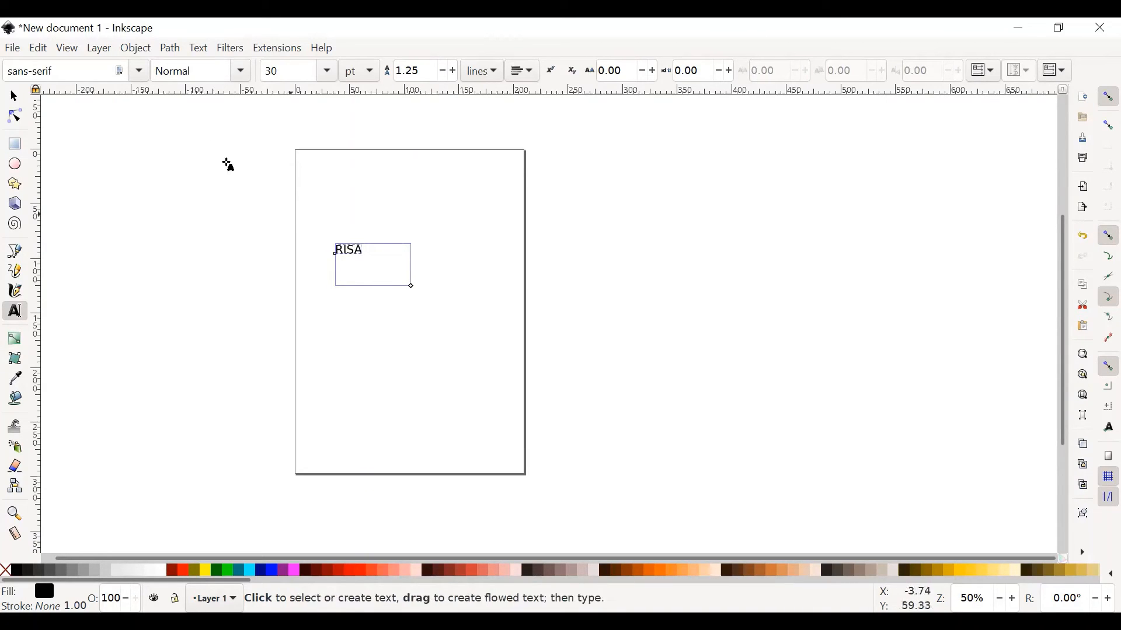
Try the Italic style on the text, set it to Bold, and finish editing
click(243, 72)
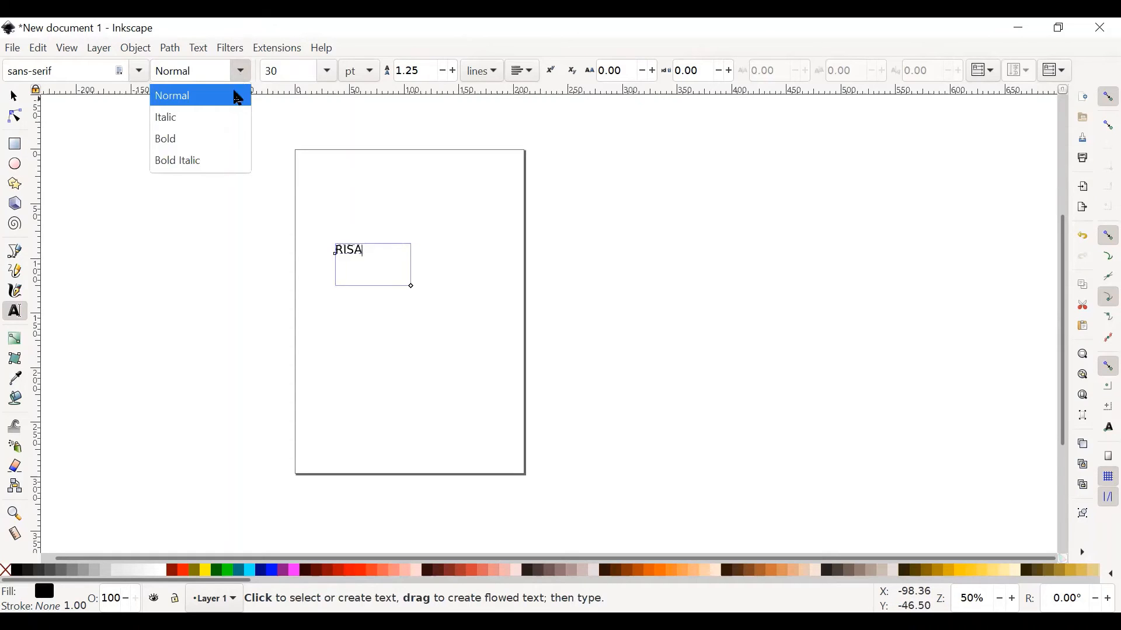
click(218, 117)
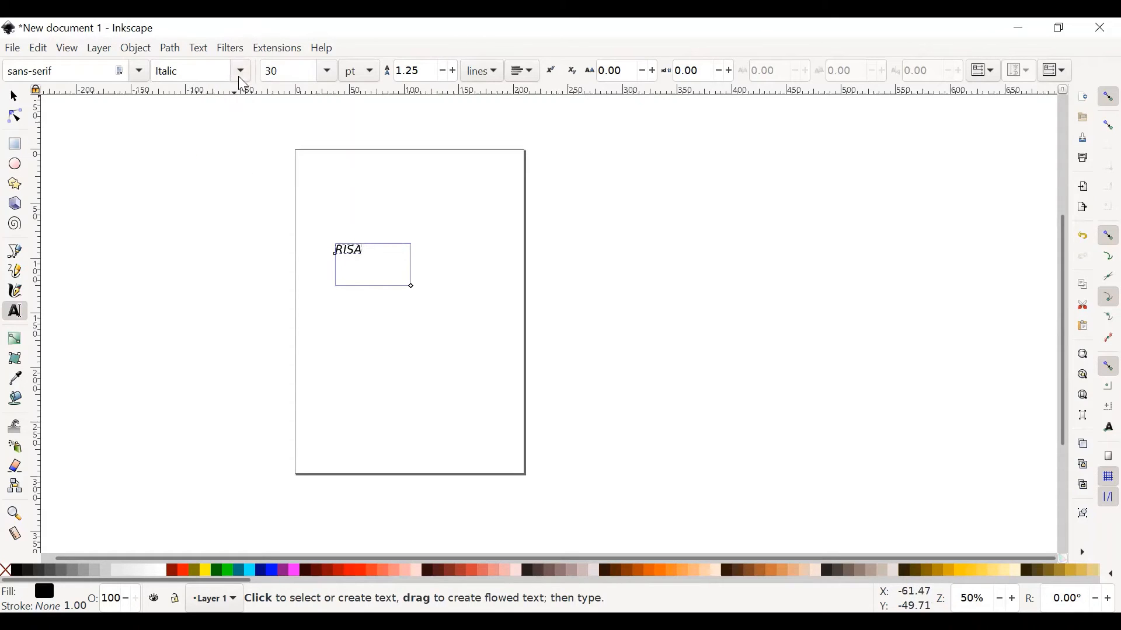
click(241, 70)
click(226, 143)
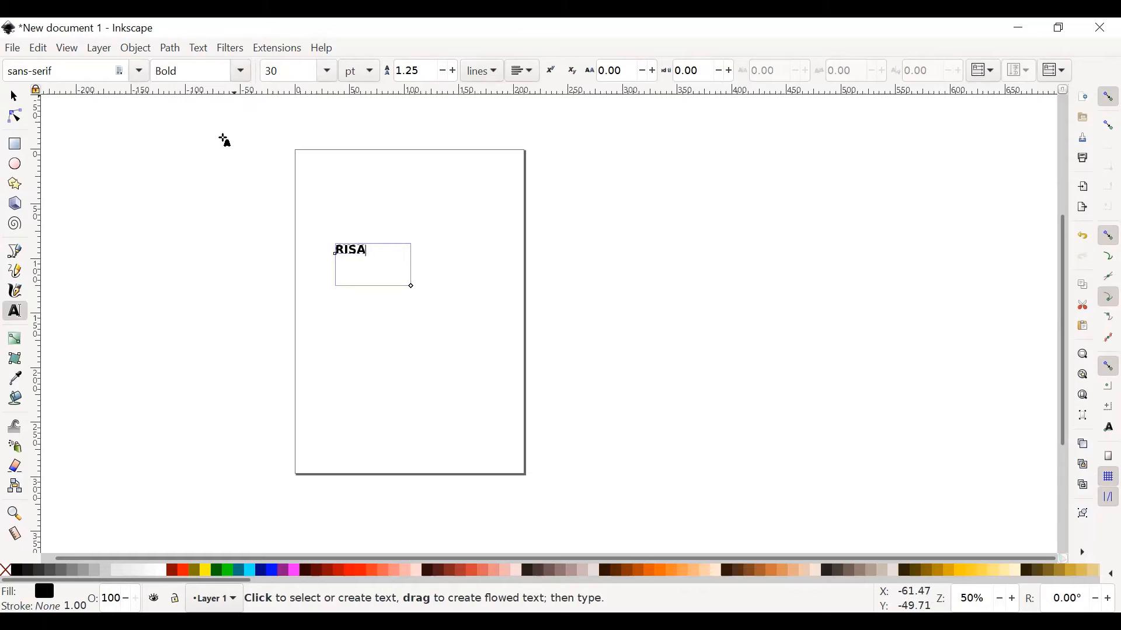
key(Escape)
Try to set the text to Bold Italic with a font size of 64 pt
click(241, 70)
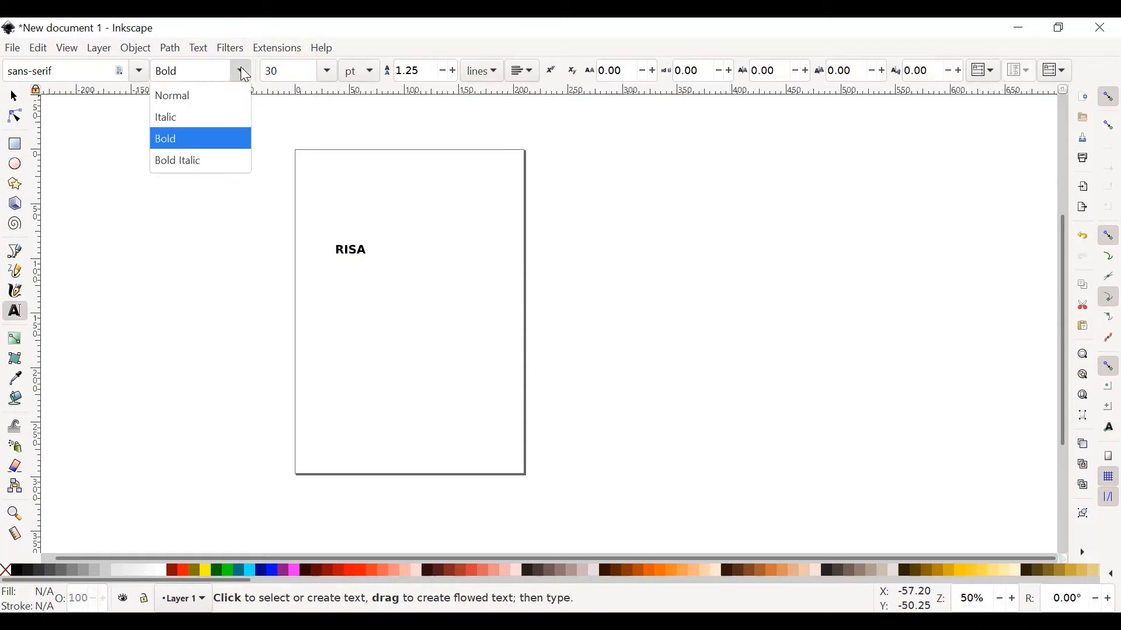
click(226, 161)
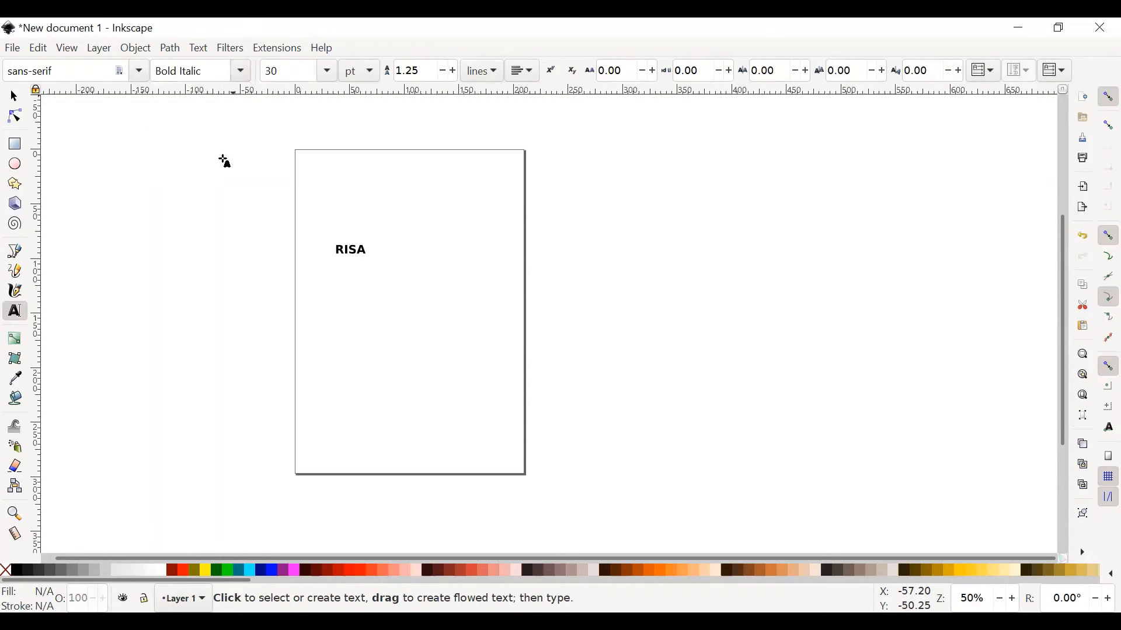
click(328, 75)
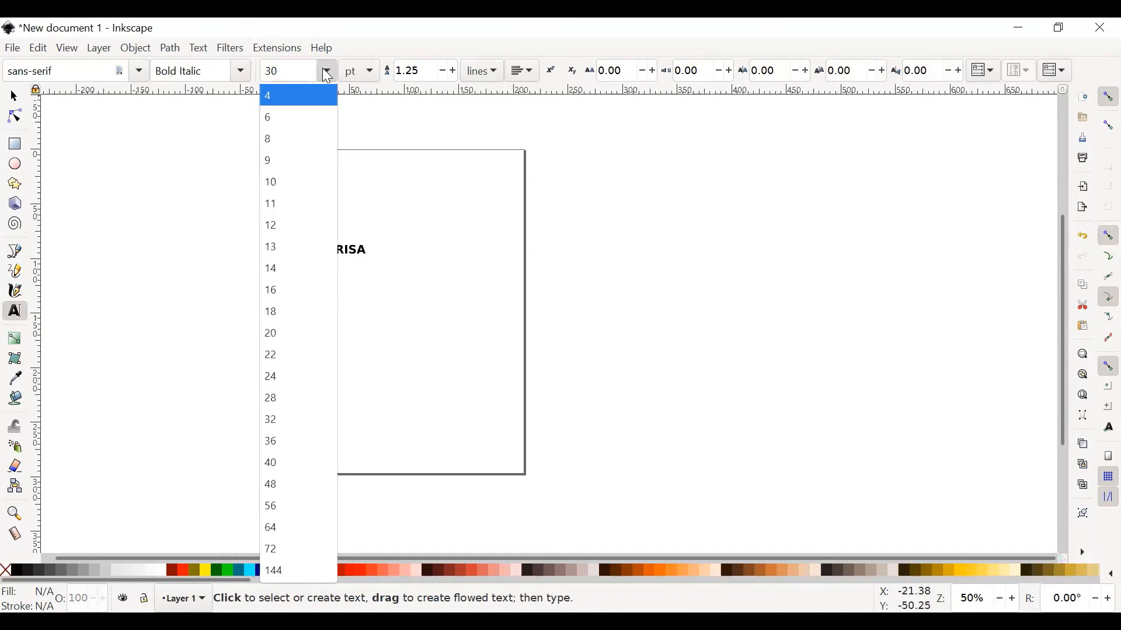
click(283, 527)
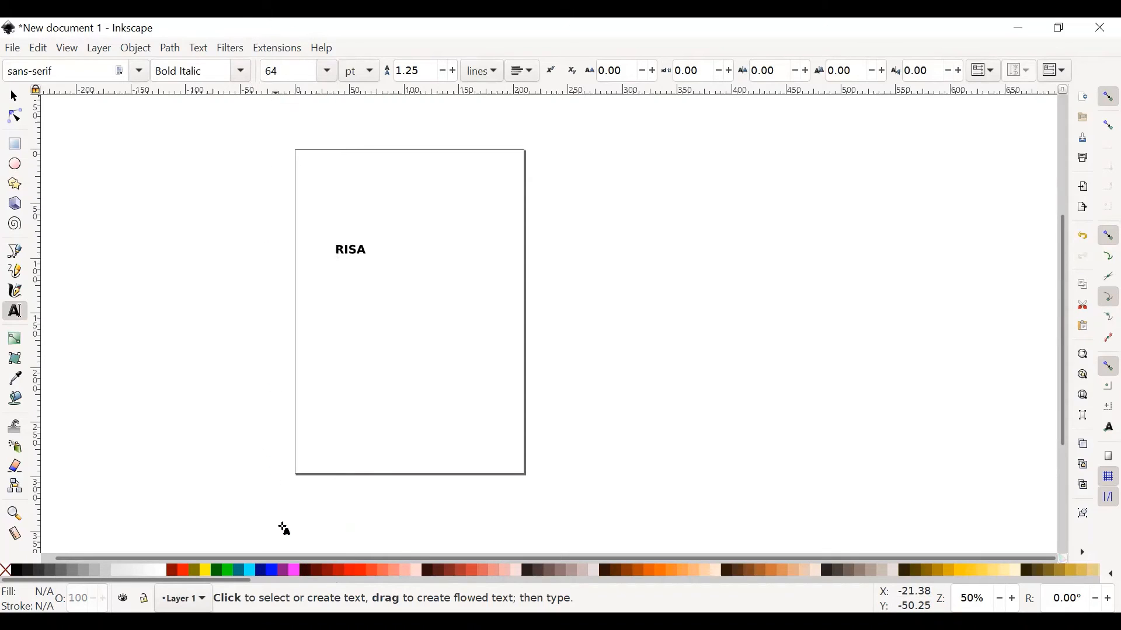
click(326, 78)
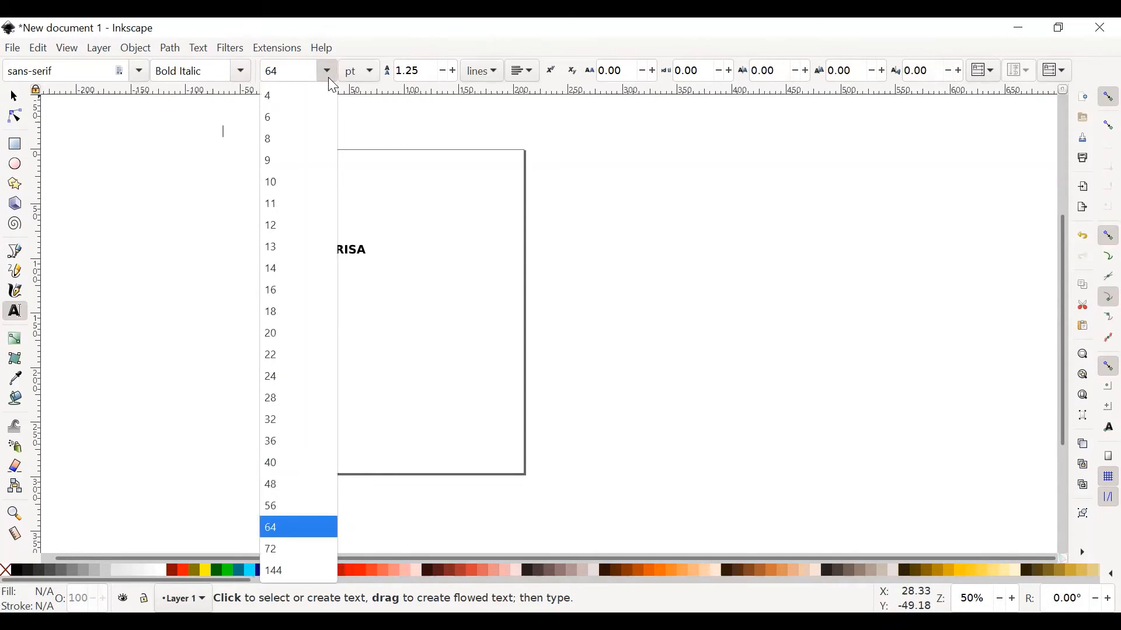
click(473, 249)
Edit the text in its frame on the page and set its font size to 64 pt
click(339, 250)
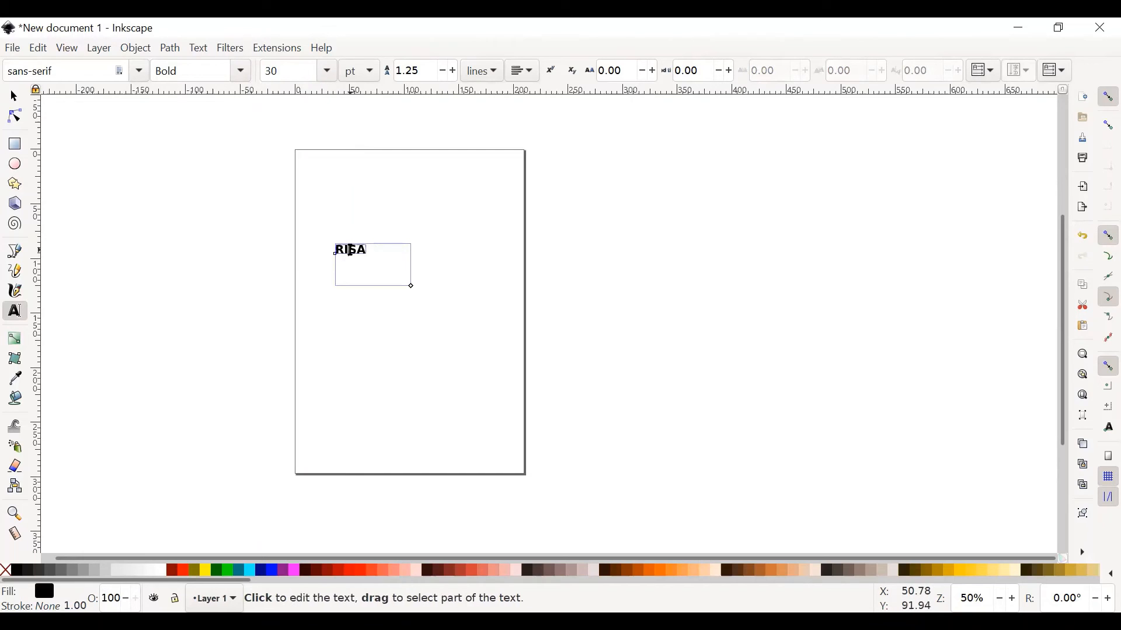
click(331, 75)
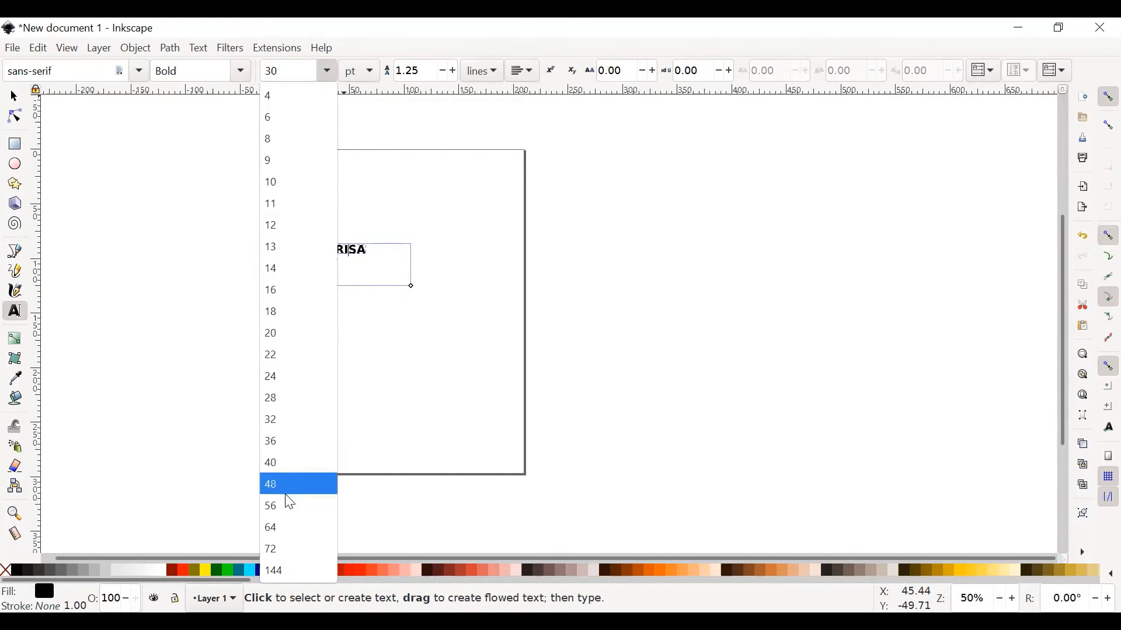
click(282, 529)
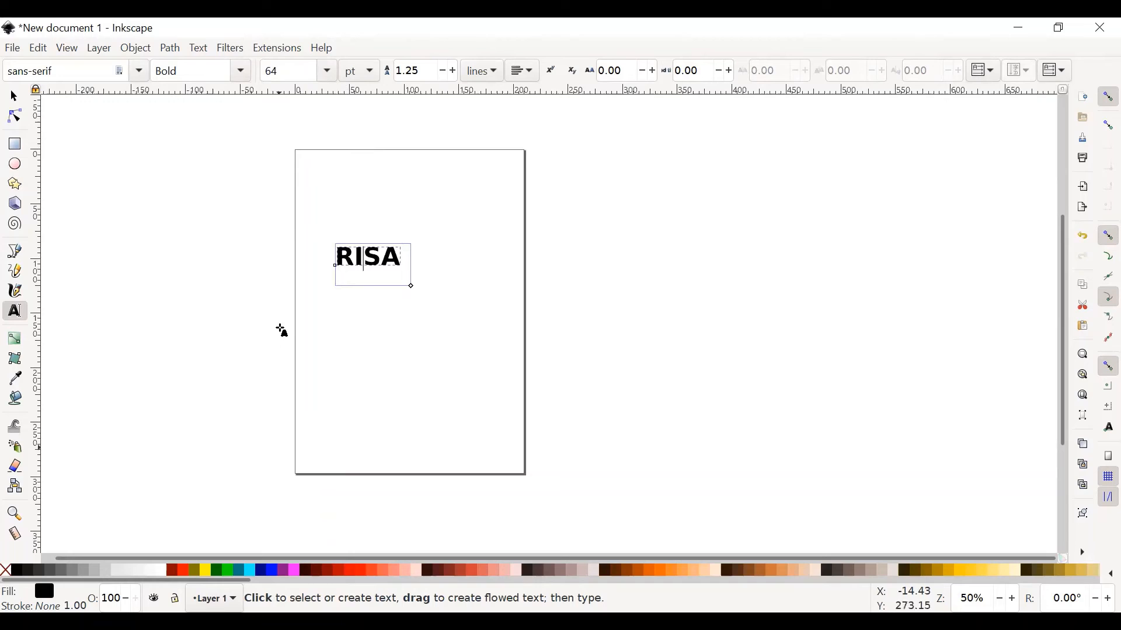
Set the text to Bold Italic and change its font to Bauhaus 93
click(242, 72)
click(227, 158)
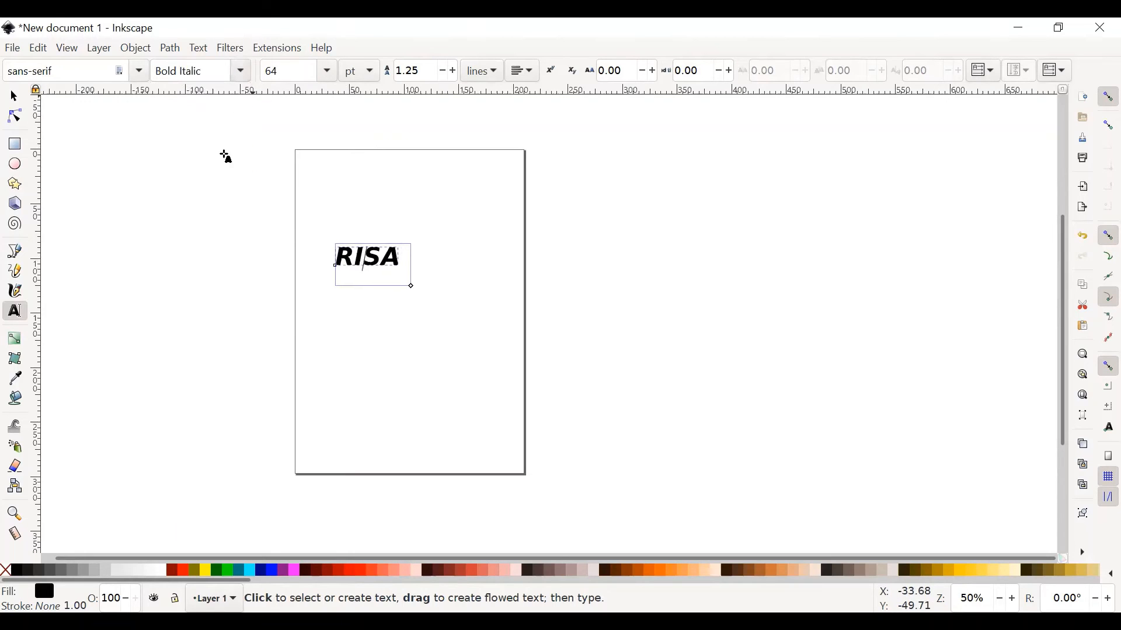
click(225, 155)
click(345, 250)
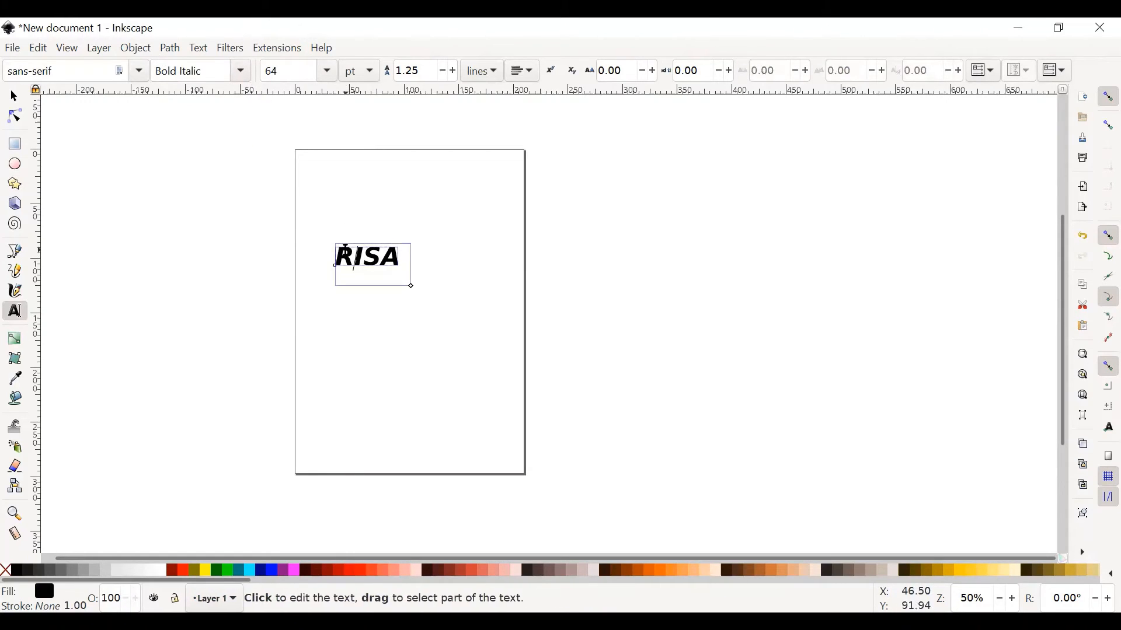
click(141, 72)
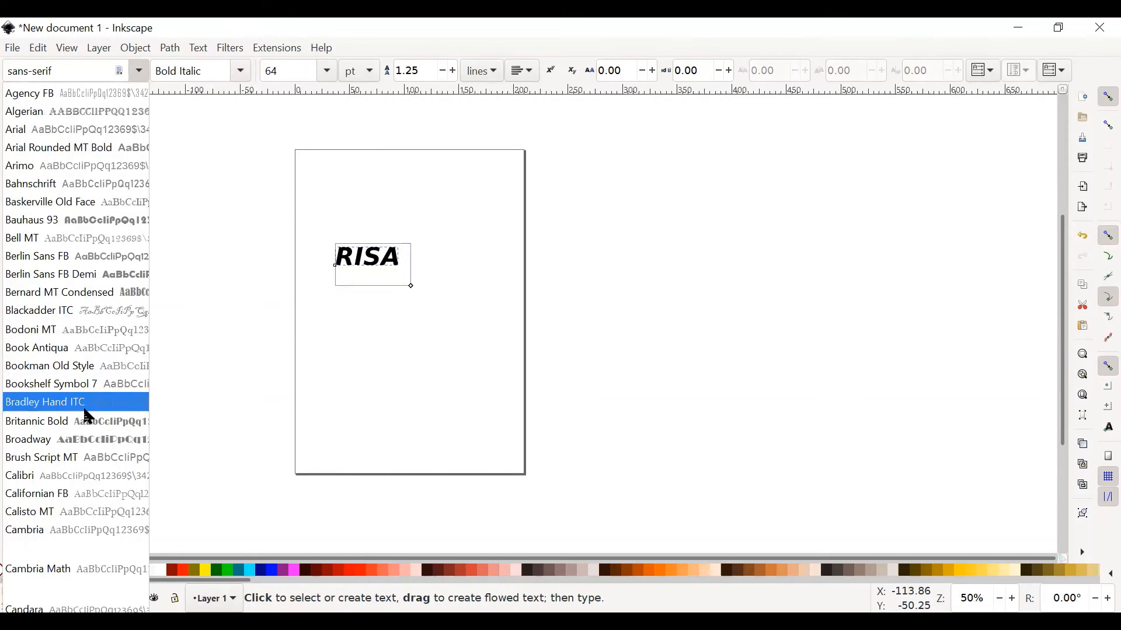
click(55, 221)
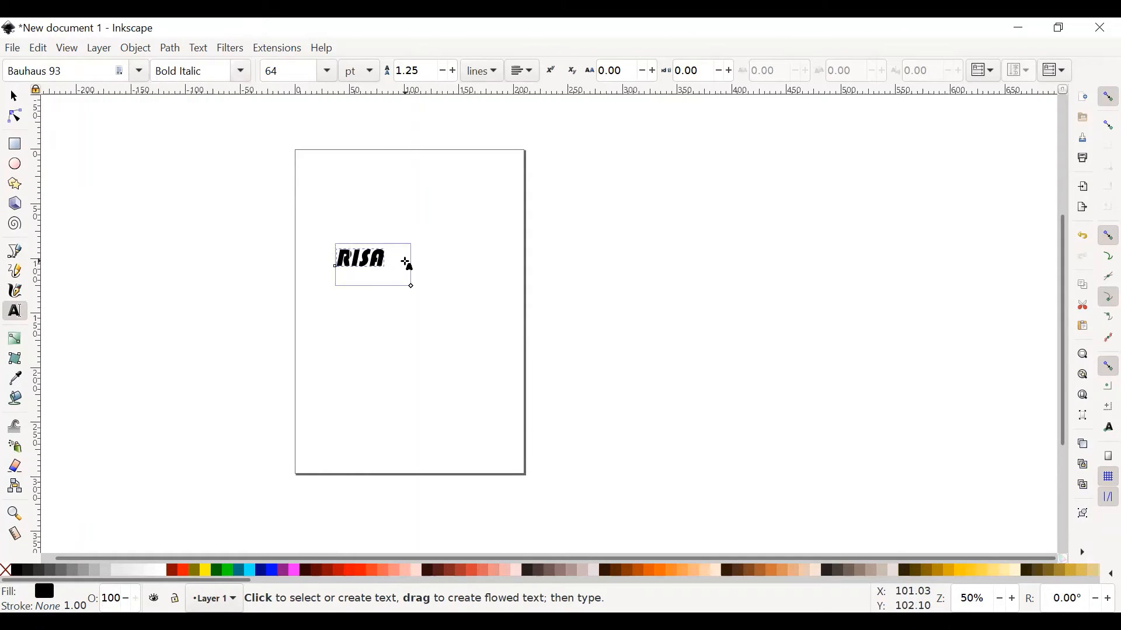
Undo the text formatting and the text entry until the page is empty
key(ctrl+z)
key(ctrl+z)
key(ctrl+z)
key(ctrl+z)
key(ctrl+z)
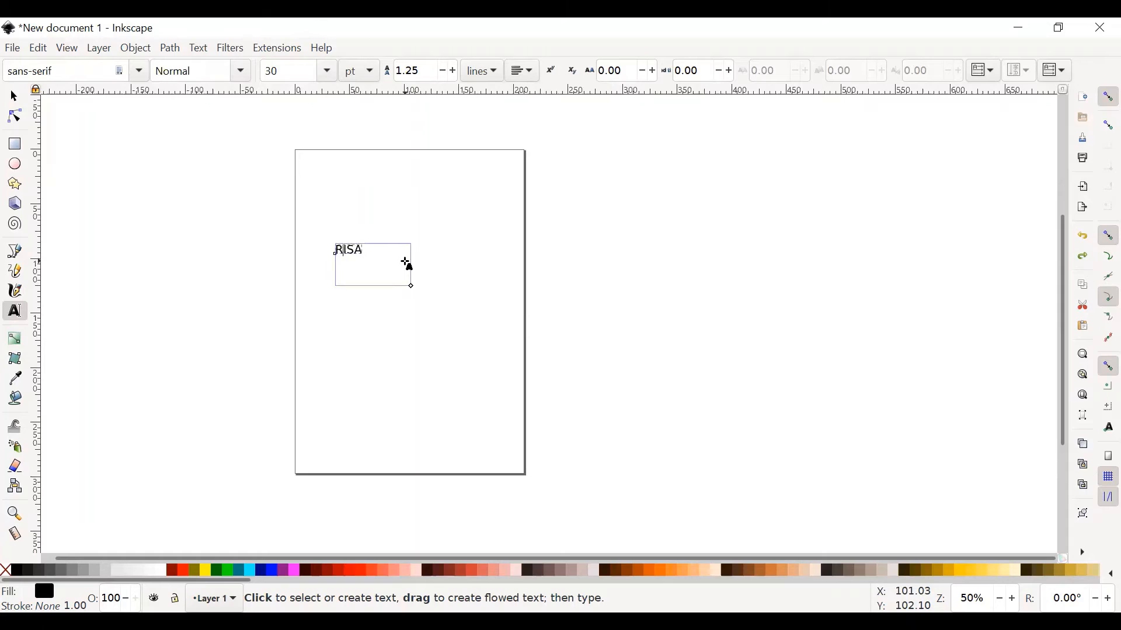
key(ctrl+z)
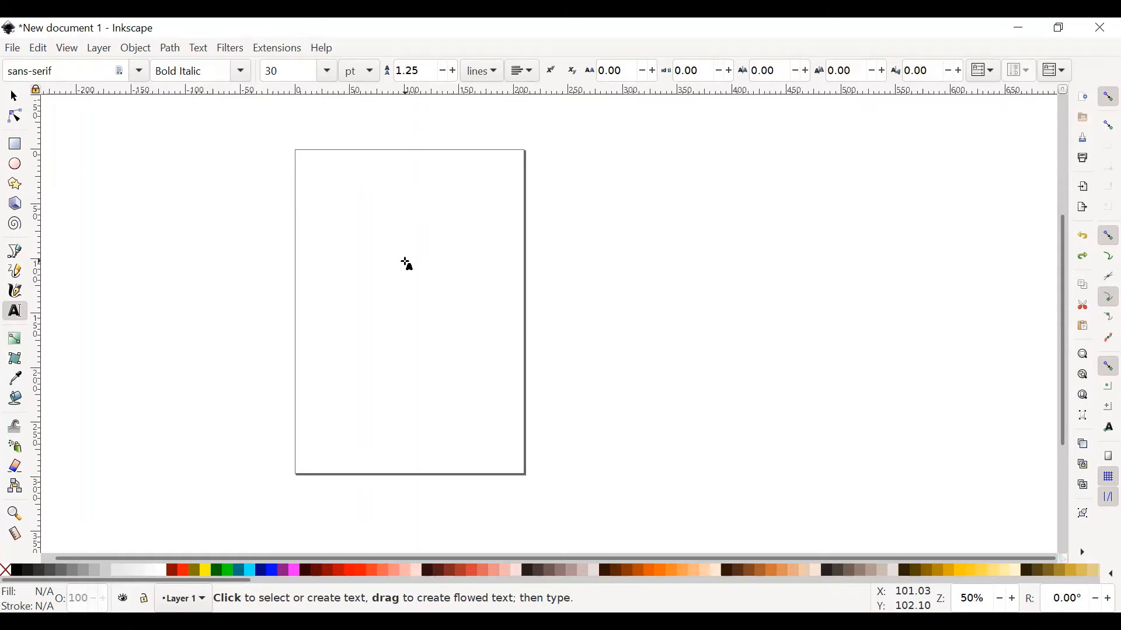
Open the document properties, move the dialog clear of the page, and set the custom page width to 249 mm
key(ctrl+shift+d)
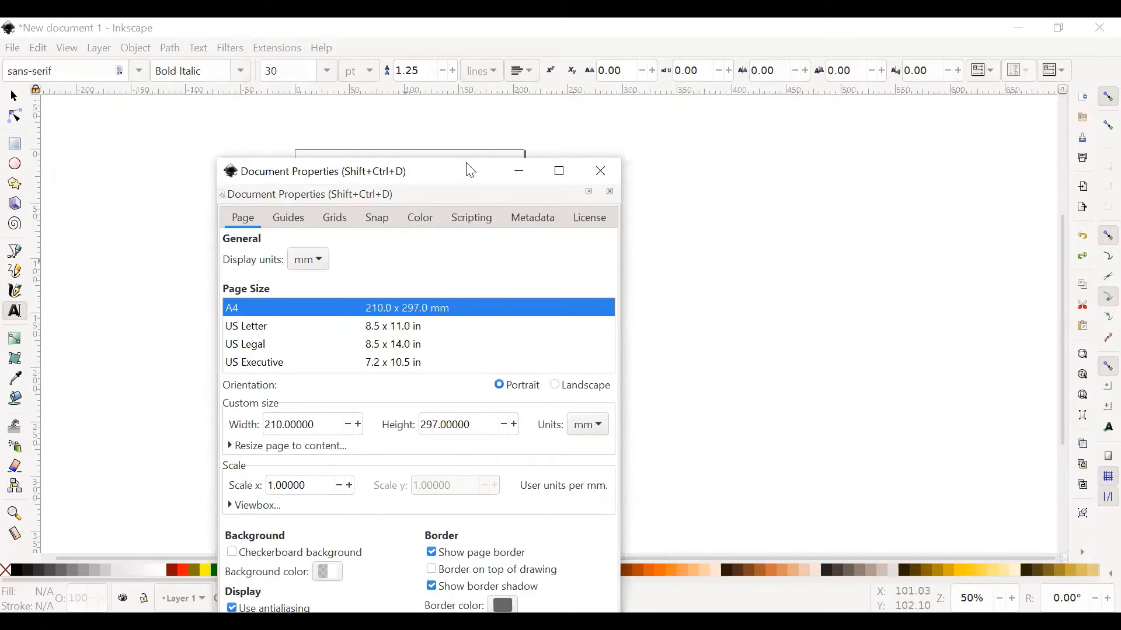
drag(471, 171, 482, 91)
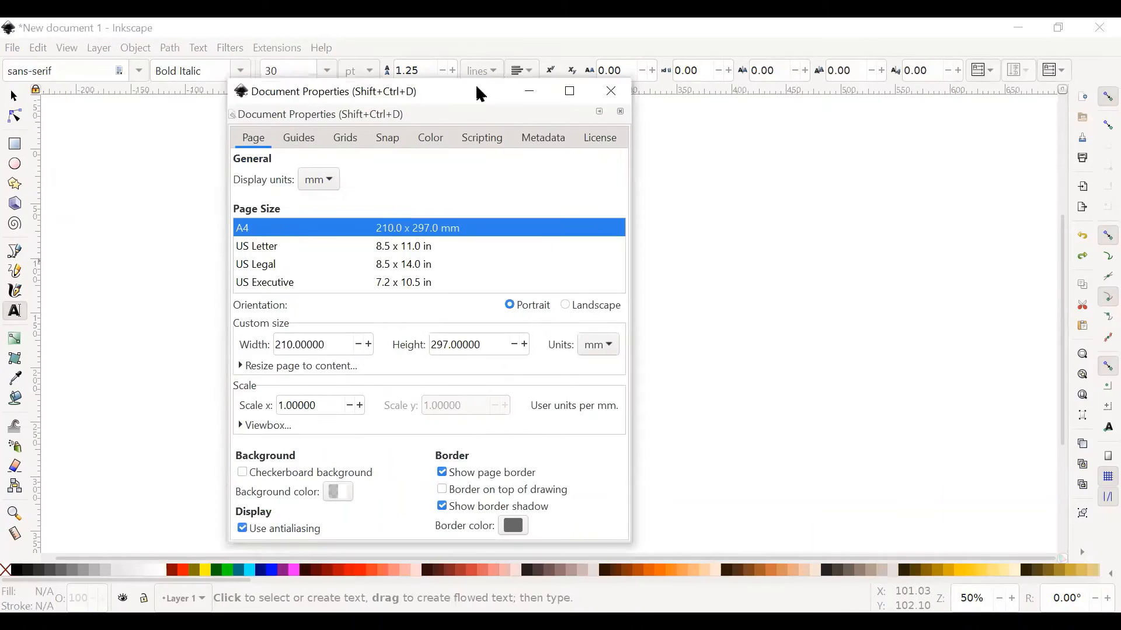
click(368, 345)
click(368, 346)
drag(451, 92, 869, 61)
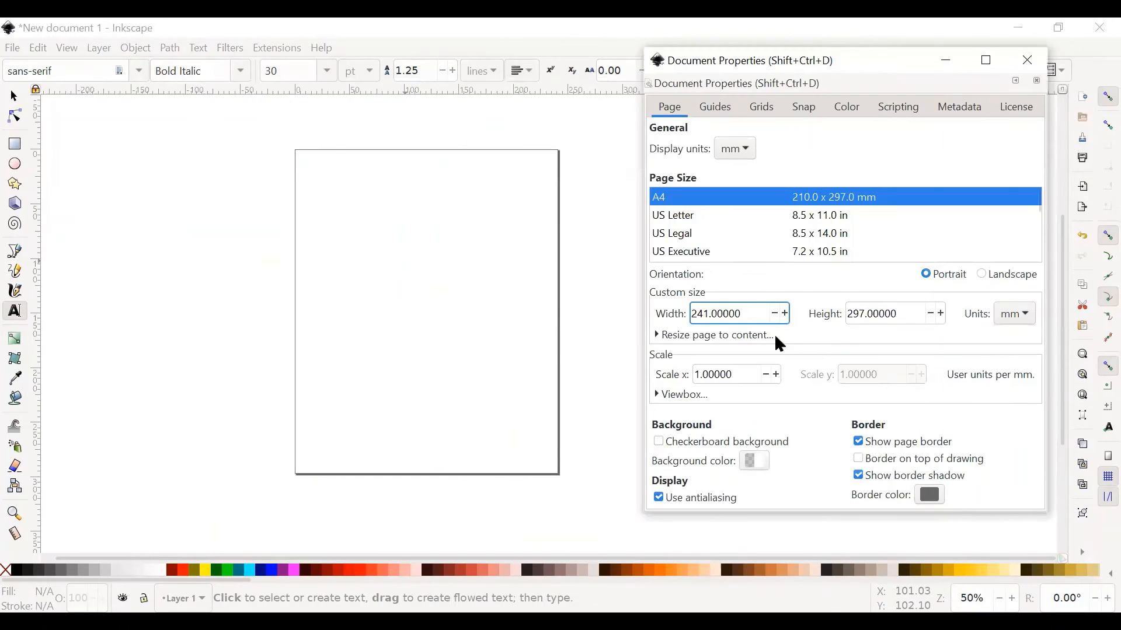
click(786, 318)
click(784, 314)
click(783, 314)
click(783, 314)
click(783, 314)
click(784, 314)
click(784, 314)
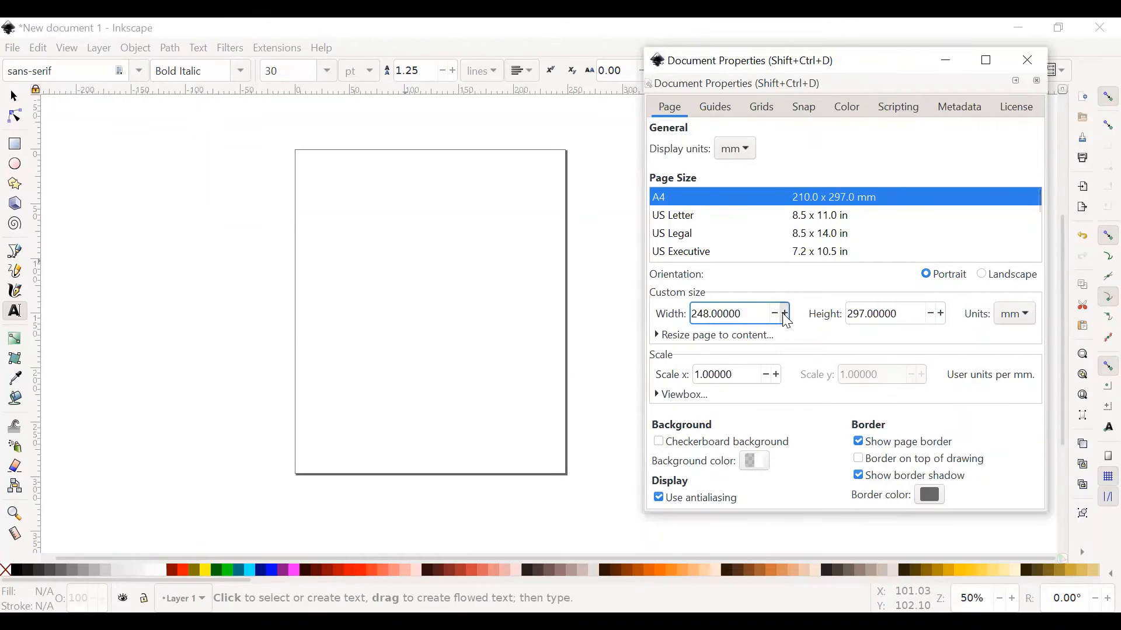
click(783, 314)
Try a custom page height of 309 mm and set it back to 297 mm
click(942, 314)
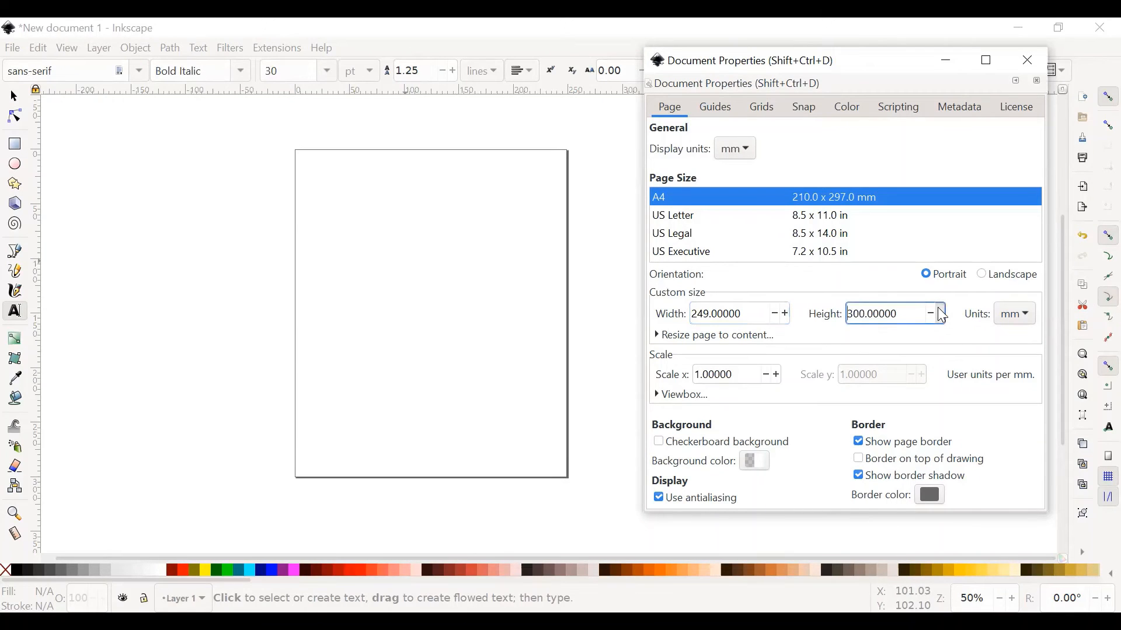
click(942, 314)
click(943, 314)
click(942, 314)
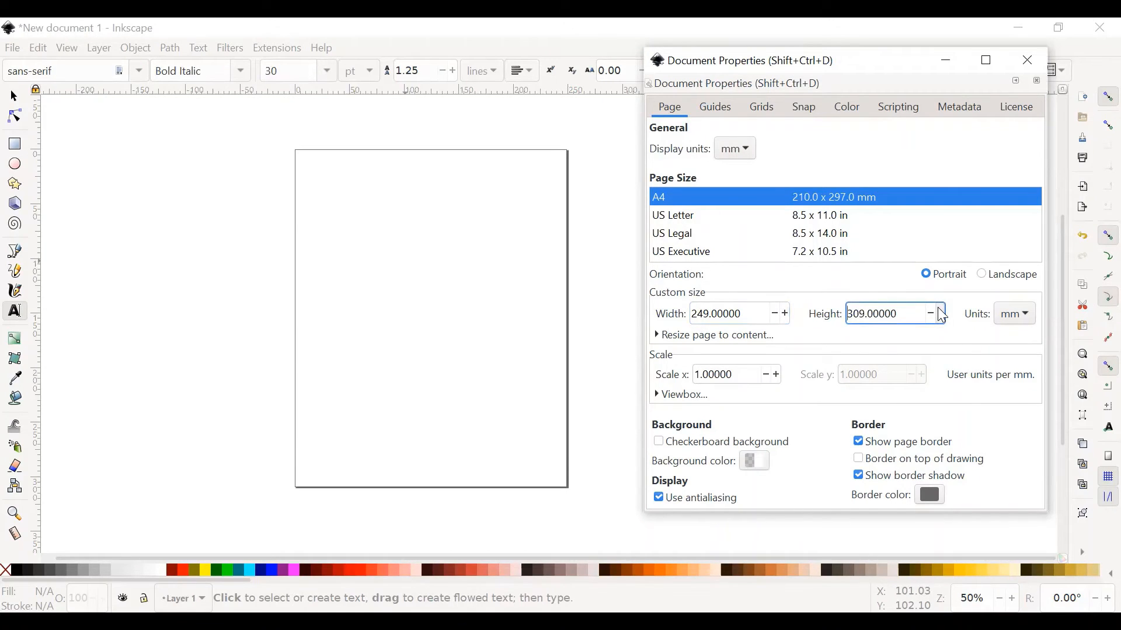
scroll(942, 315, down, 12)
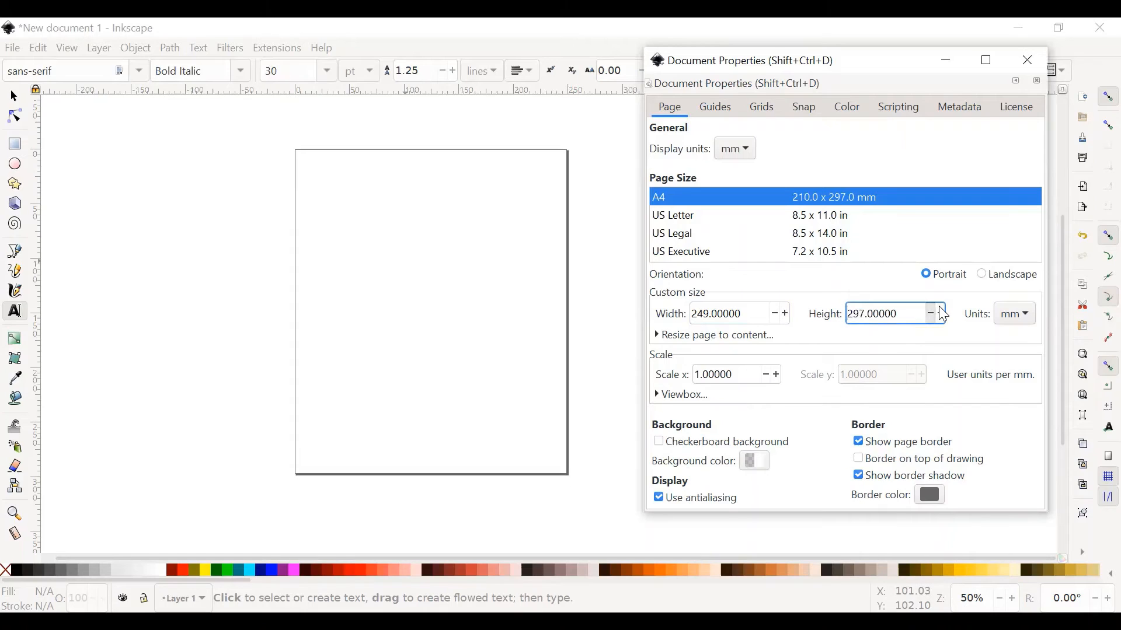
Set the custom page height to 326 mm with millimetres as the unit, and close the document properties
click(940, 313)
click(940, 313)
click(940, 313)
click(940, 313)
click(940, 313)
click(940, 314)
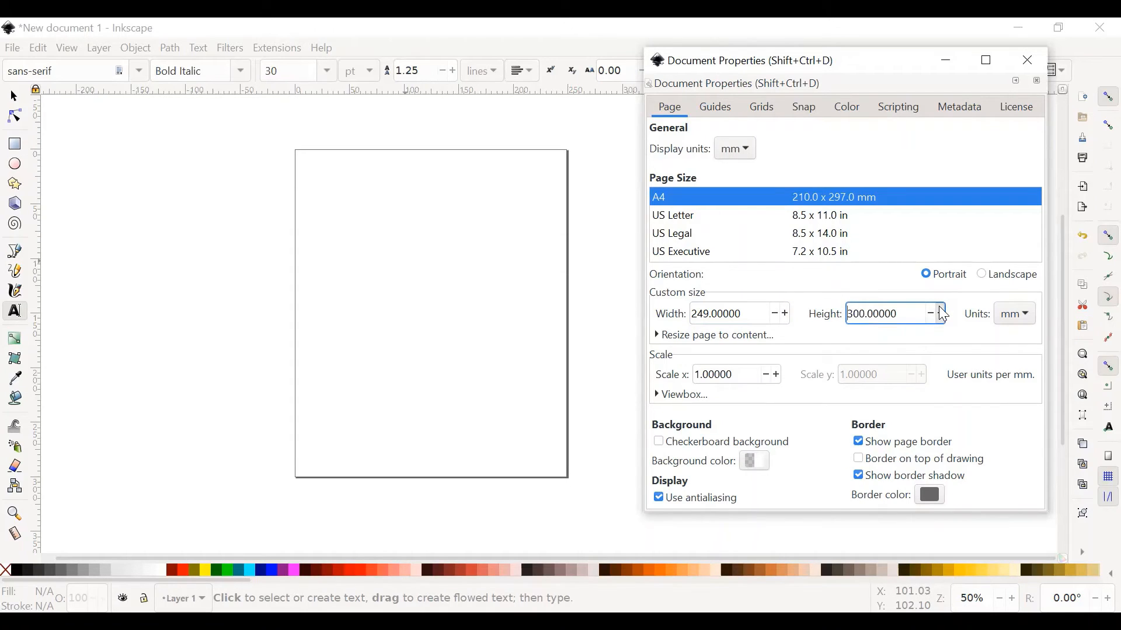
scroll(942, 313, up, 20)
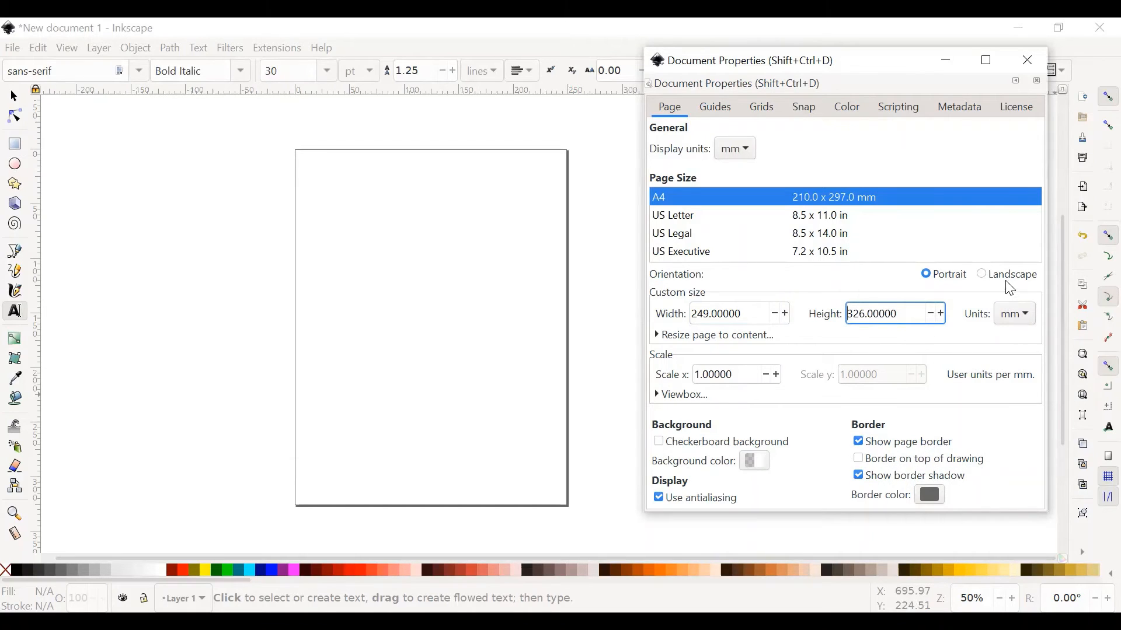
click(1019, 312)
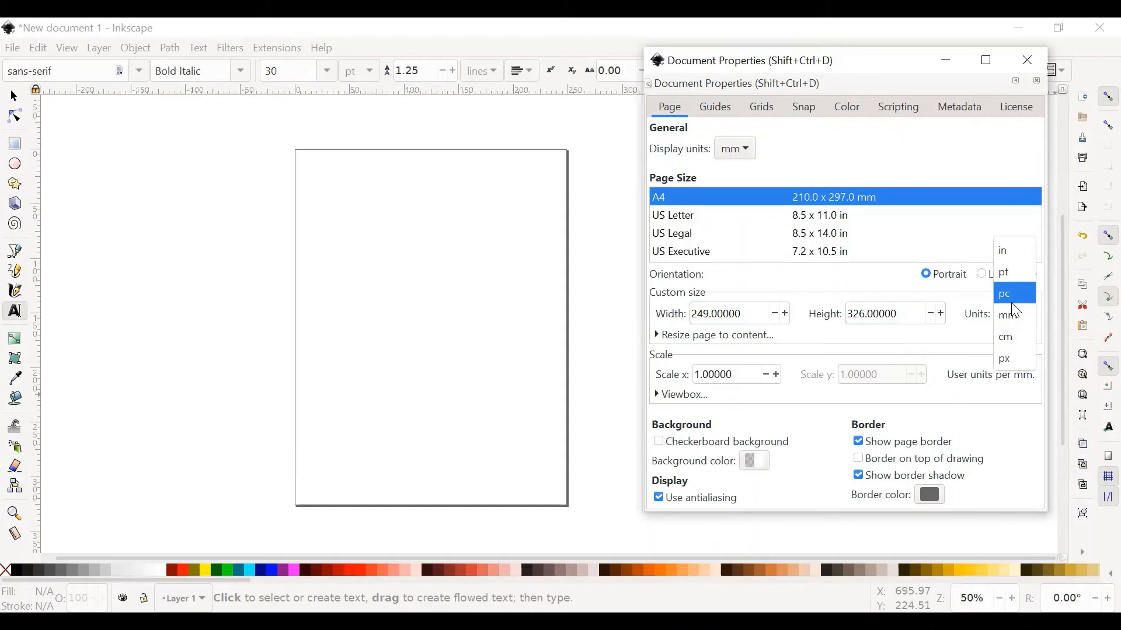
click(1011, 321)
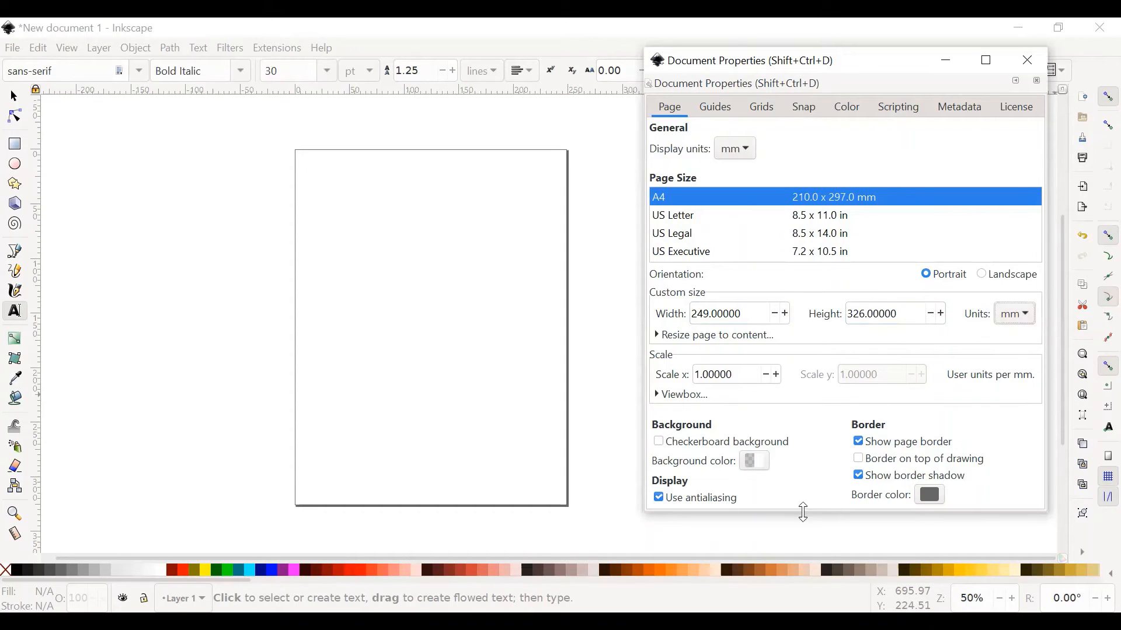
click(1032, 60)
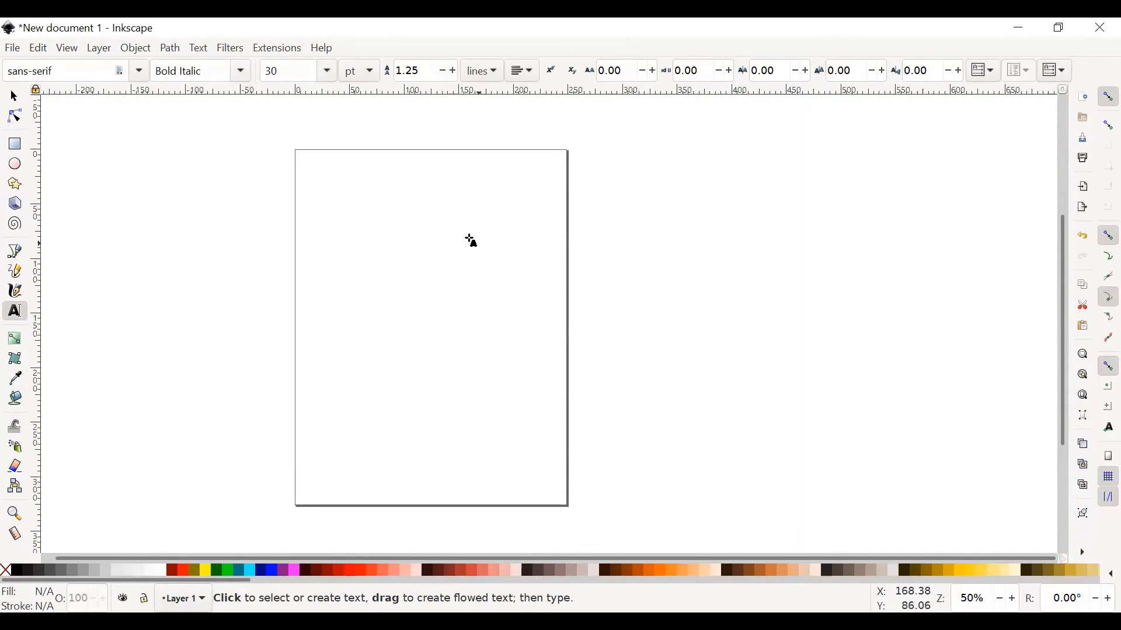
Draw a rectangle about 181 by 141 mm in the middle of the page and reduce its vertical corner radius to about 0.44 mm
click(15, 143)
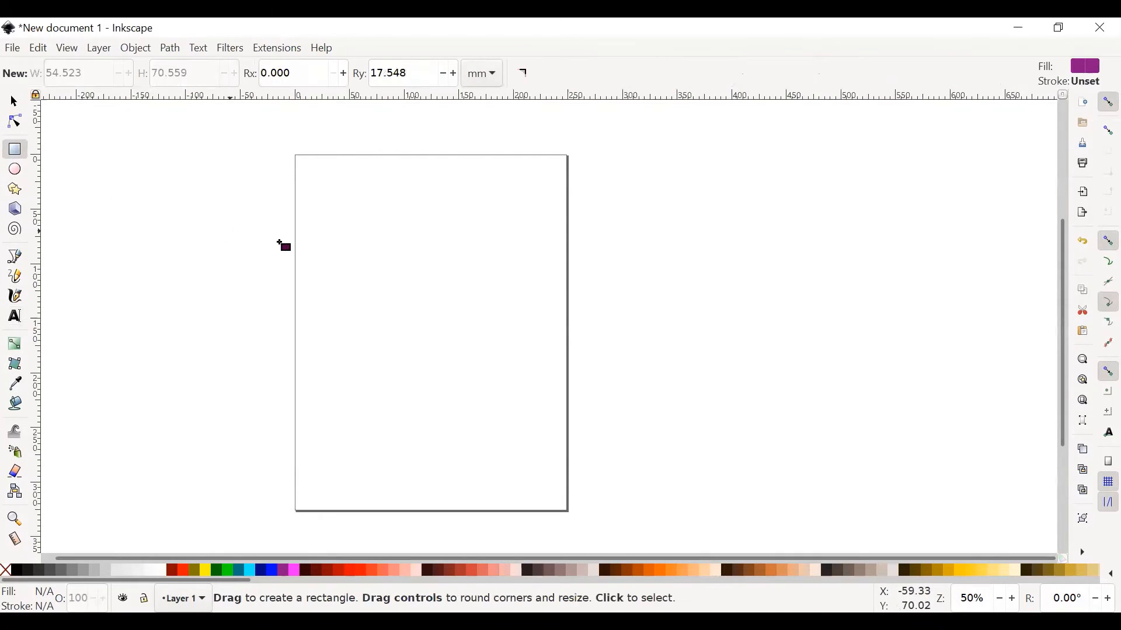
mouse_move(333, 243)
mouse_down()
mouse_move(495, 349)
mouse_move(513, 390)
mouse_move(530, 399)
mouse_up()
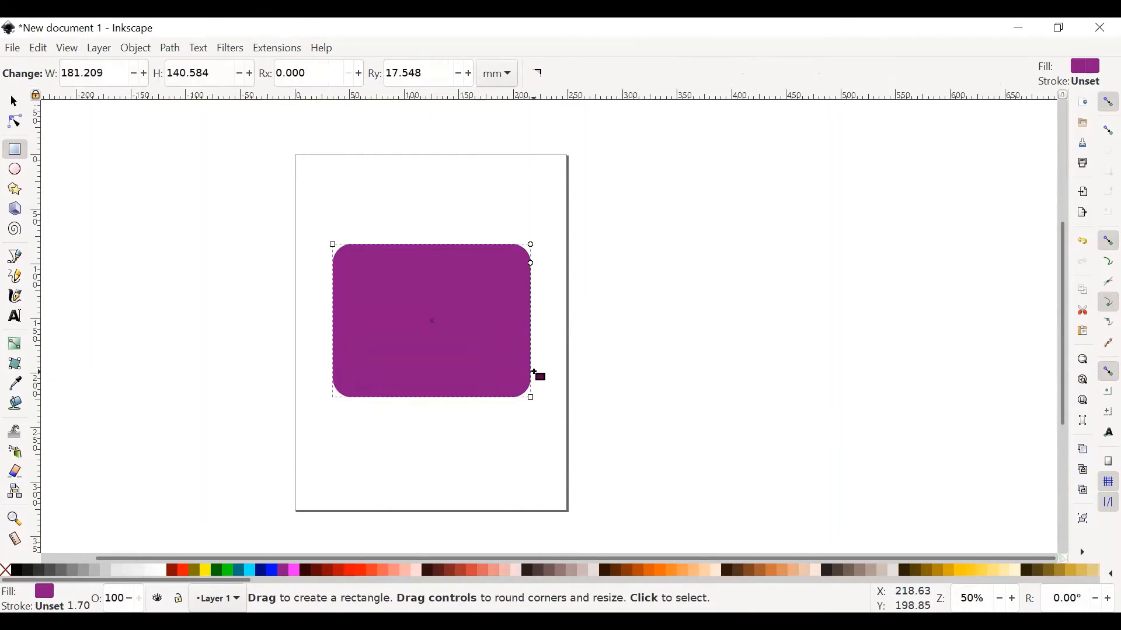
drag(535, 265, 537, 268)
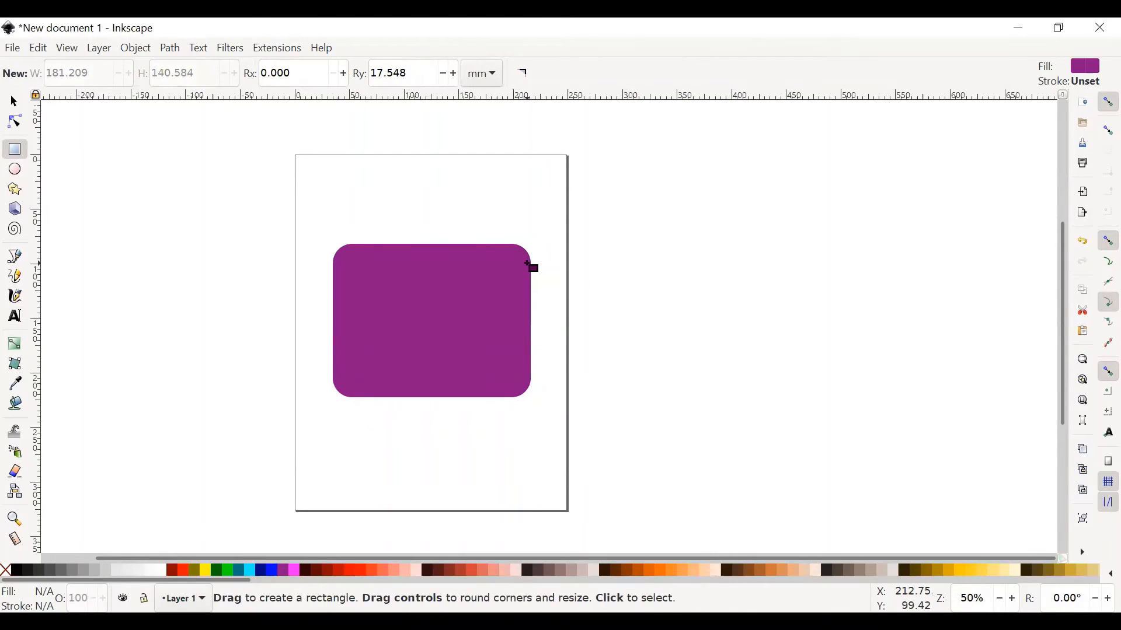
click(534, 264)
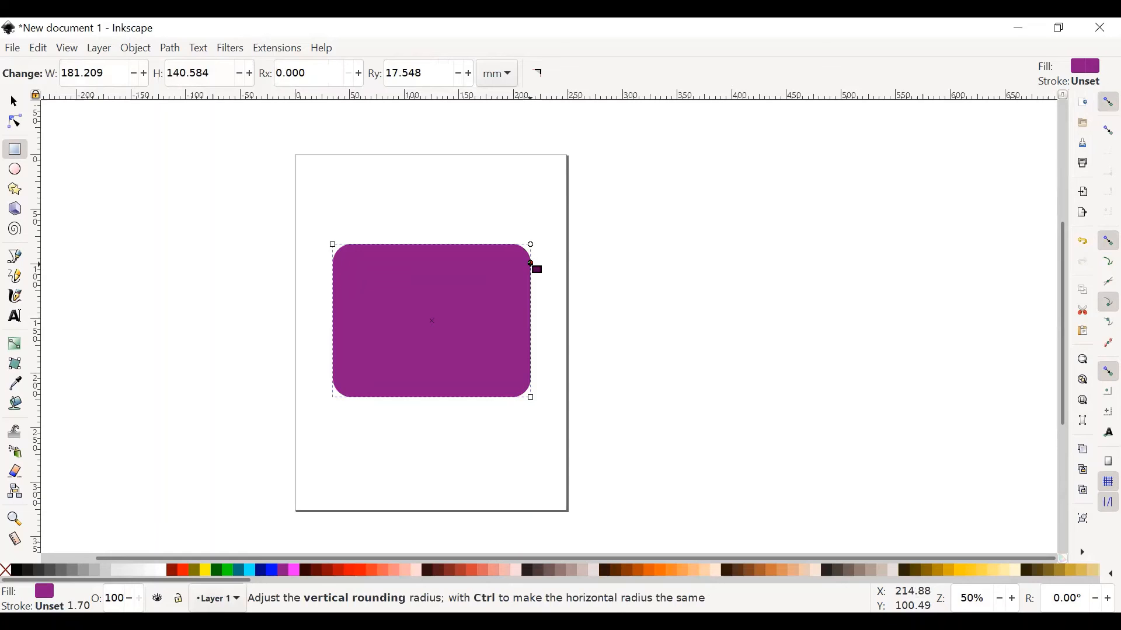
drag(534, 264, 533, 246)
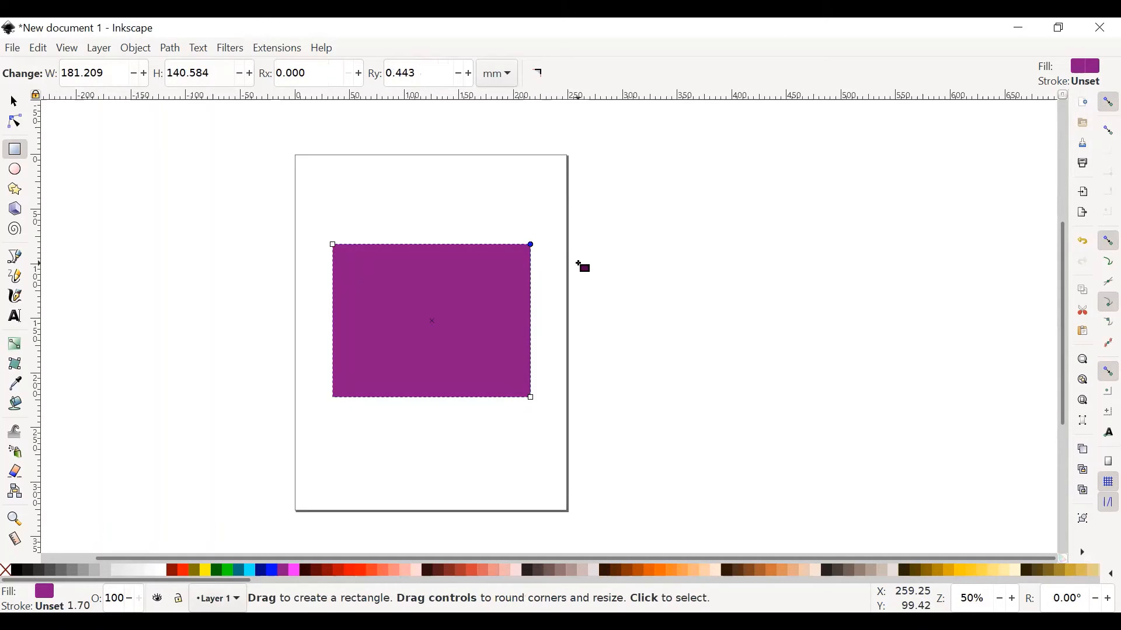
Open the Fill and Stroke and Transform dialogs for the rectangle and show the Scale settings, followed by the Move settings
key(ctrl)
key(shift)
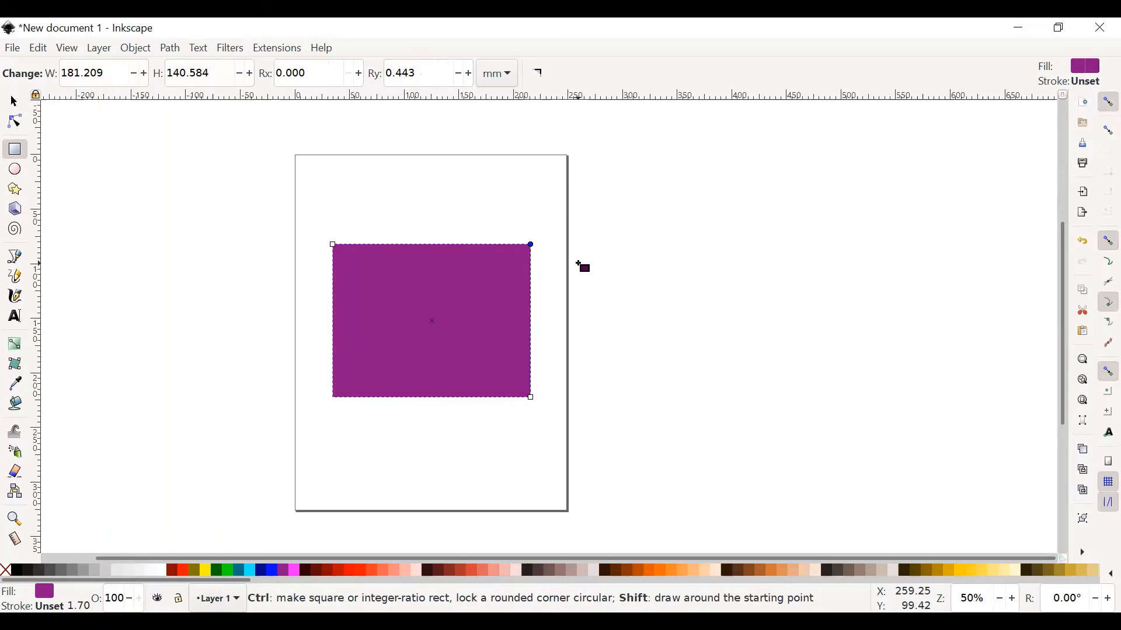
key(ctrl+shift+f)
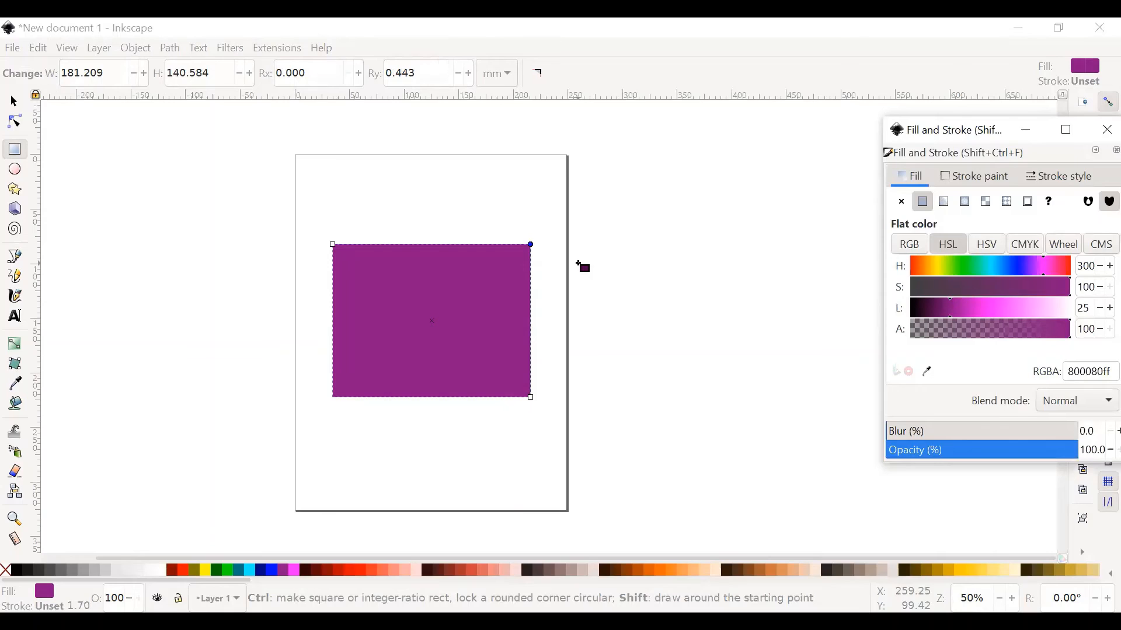
key(ctrl+shift+m)
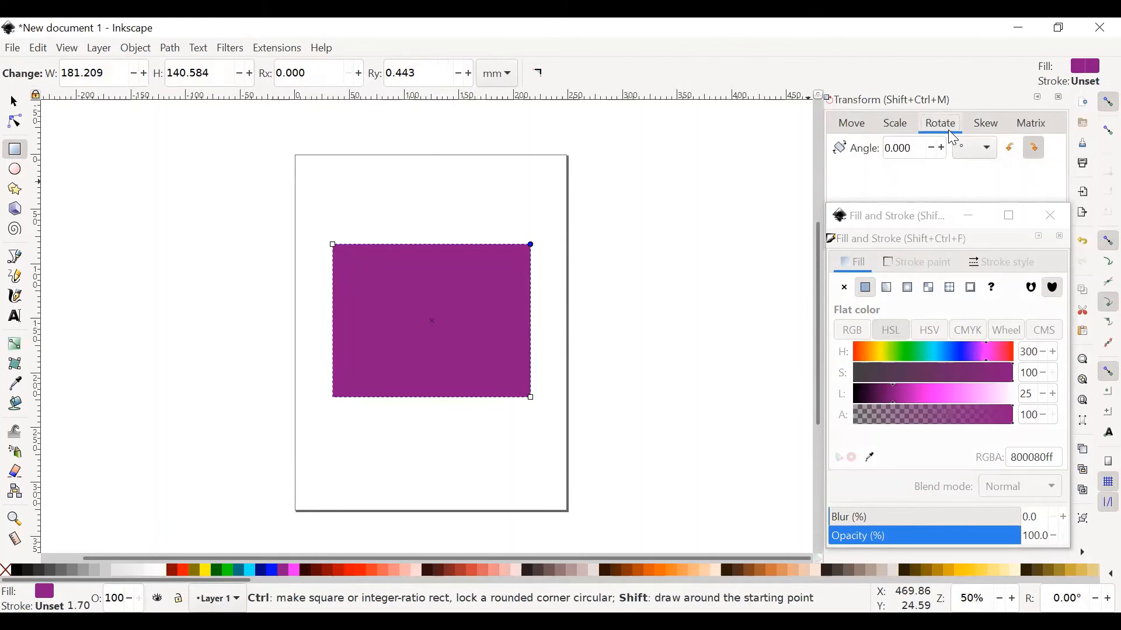
click(888, 120)
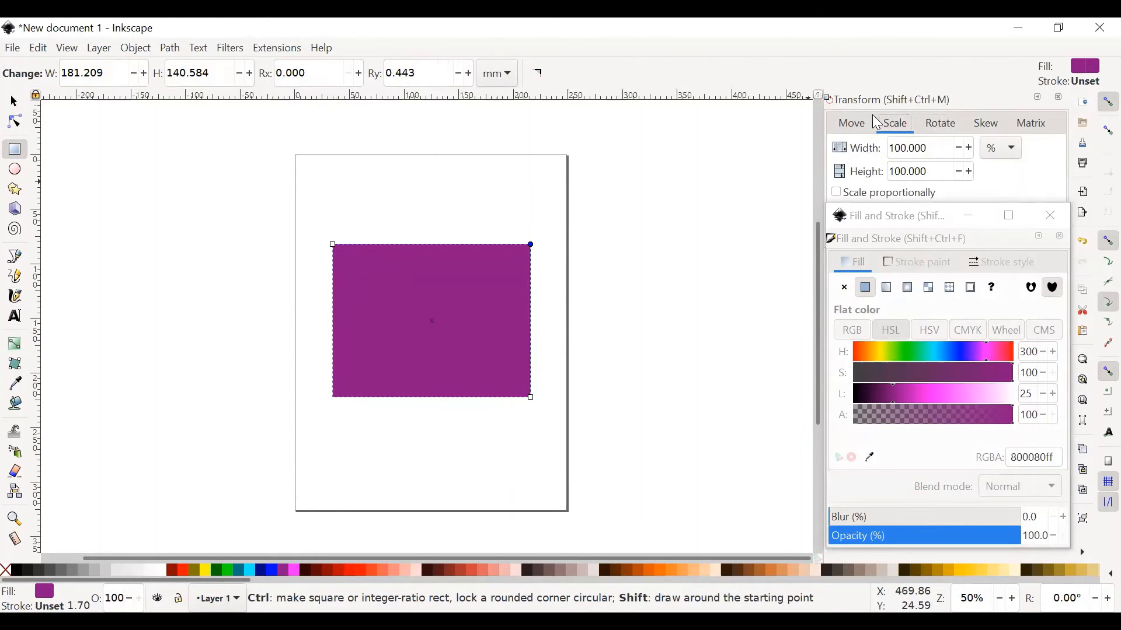
click(863, 121)
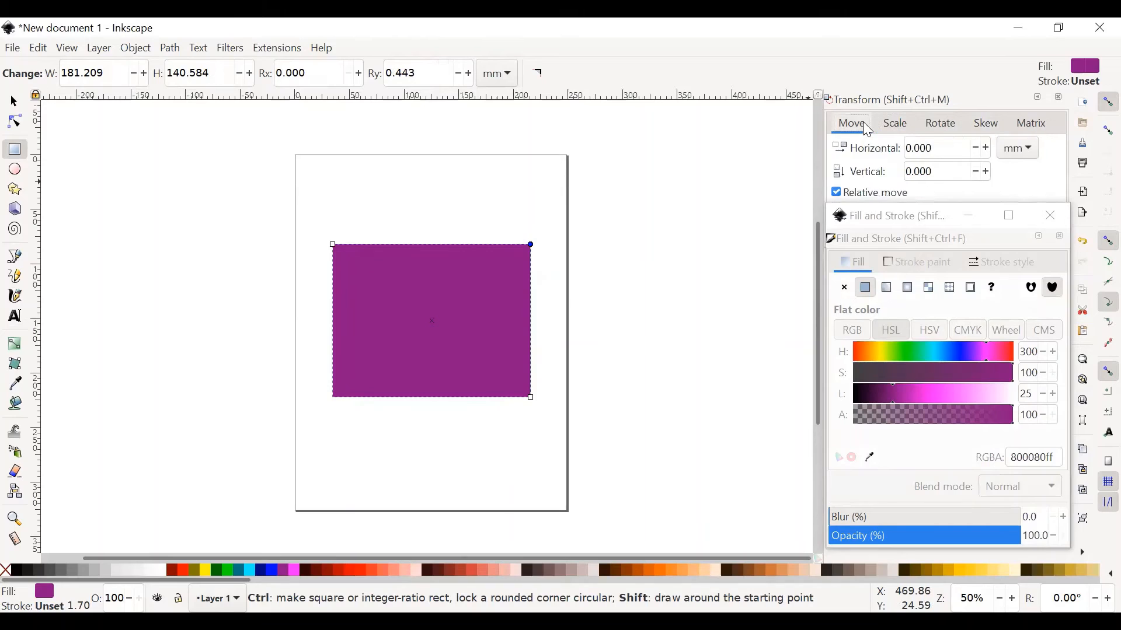
Set the horizontal distance of the relative move to 40 mm
click(986, 148)
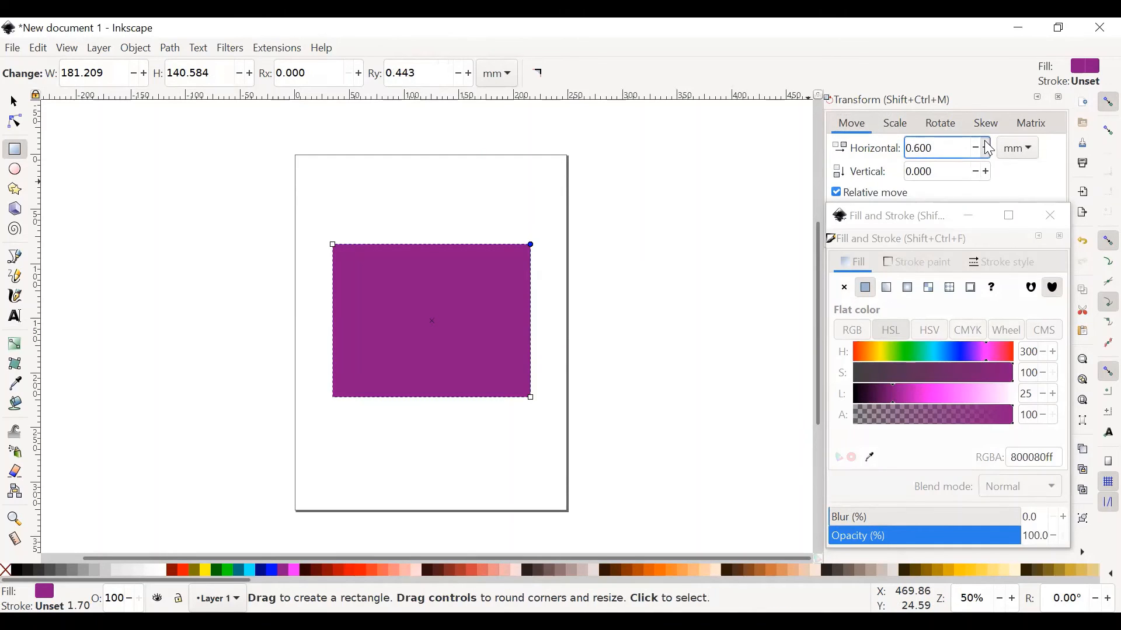
scroll(953, 149, up, 7)
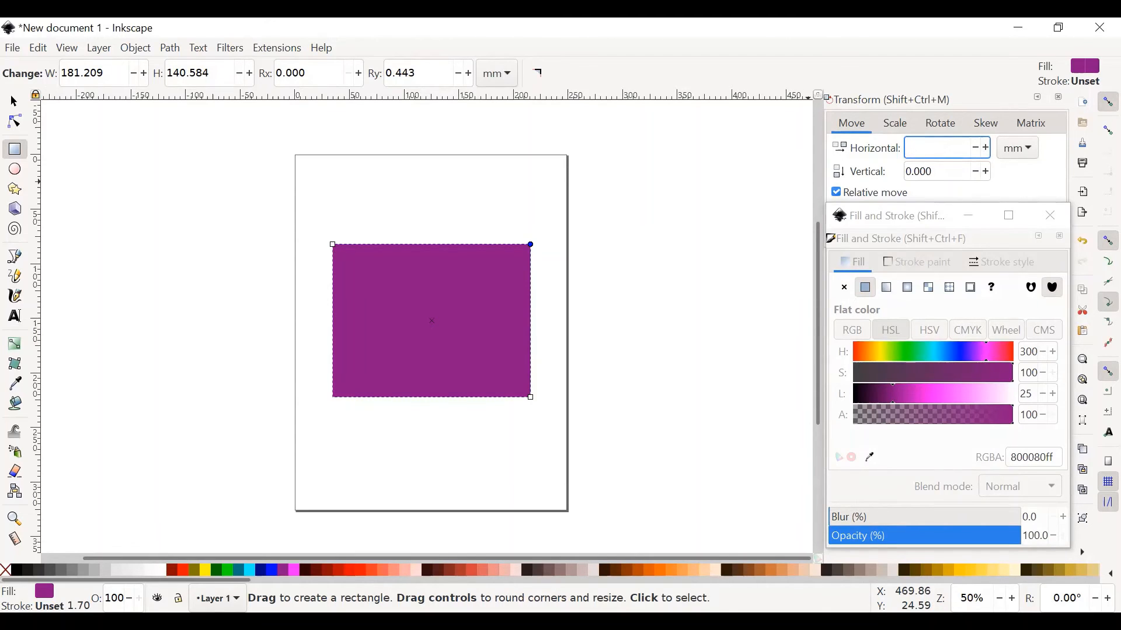
text(40.000)
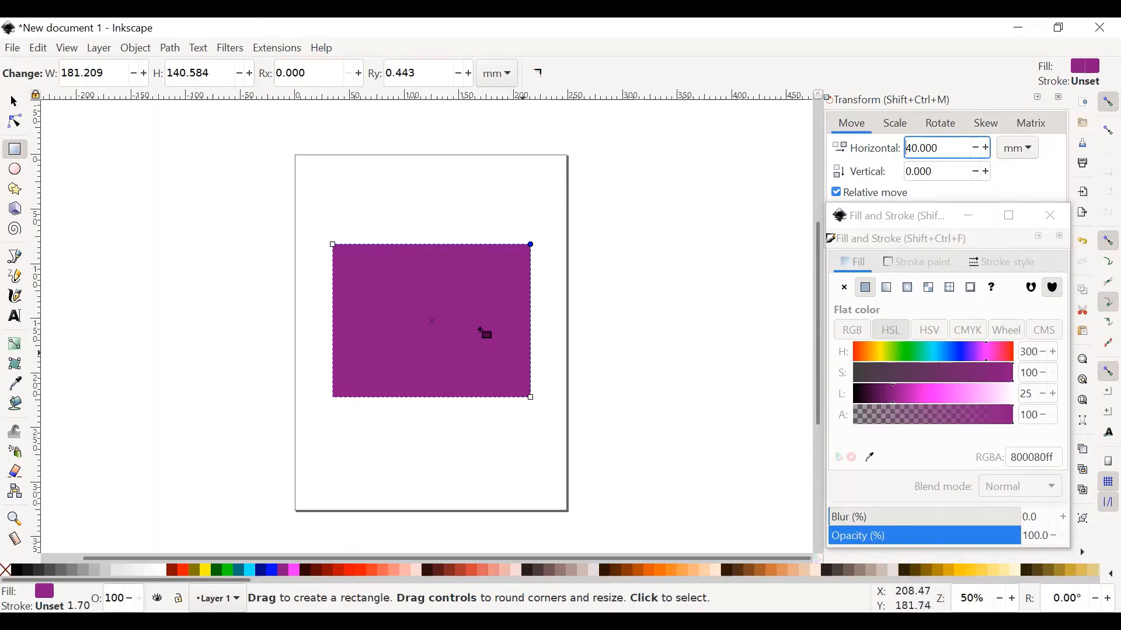
Draw a narrow rectangle about 7 by 32 mm inside the purple one, keep the horizontal move at 40 mm, and try to delete the small rectangle
drag(460, 295, 468, 260)
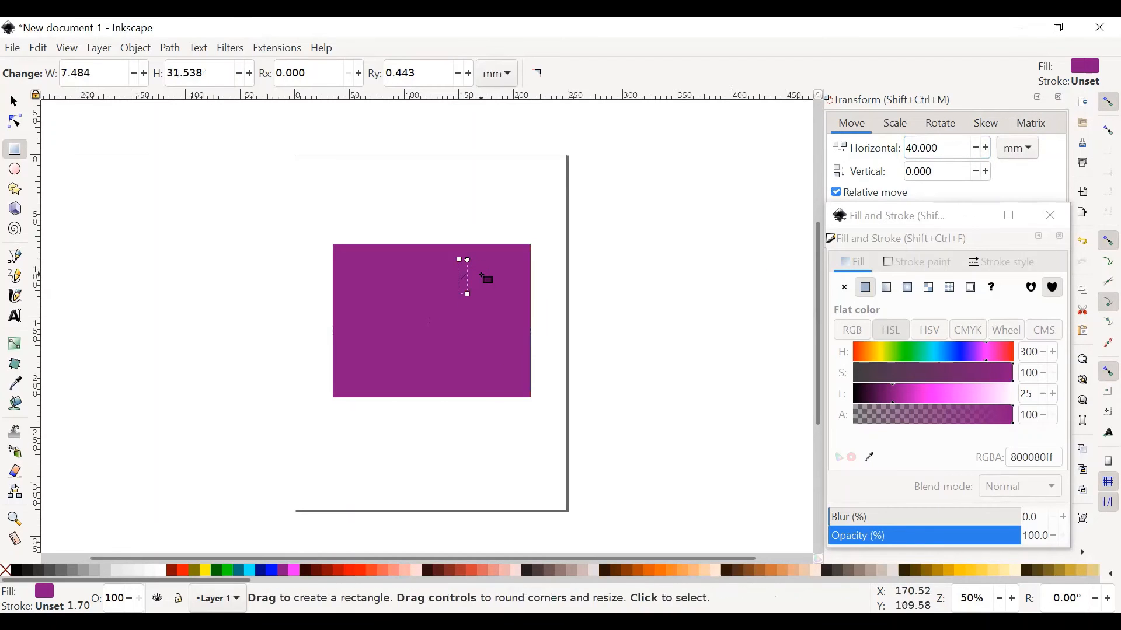
click(988, 149)
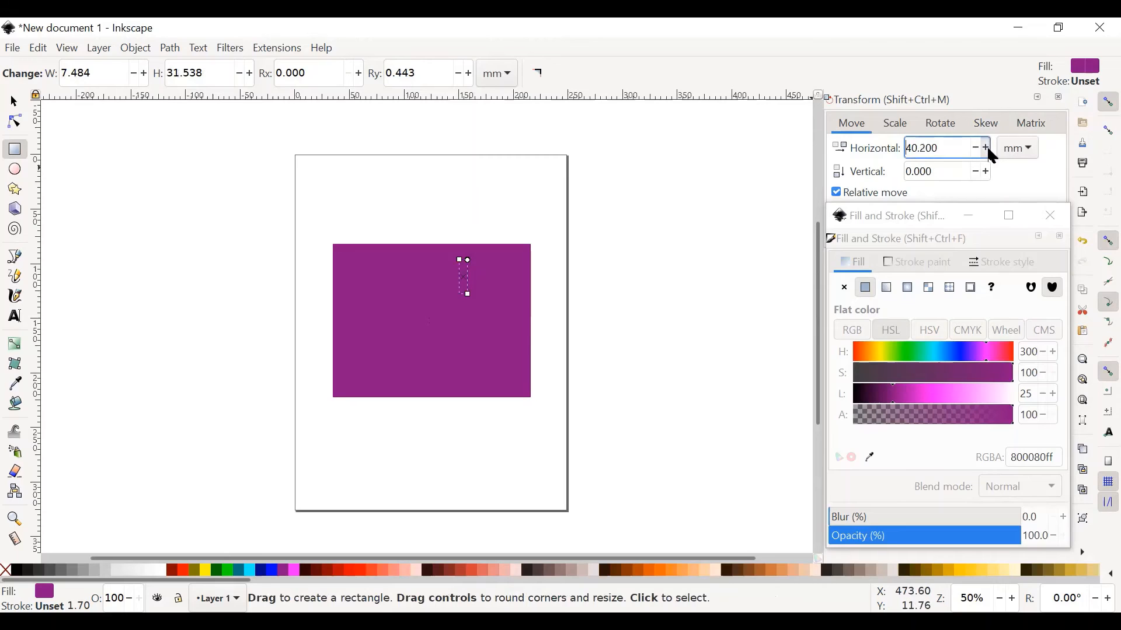
click(987, 148)
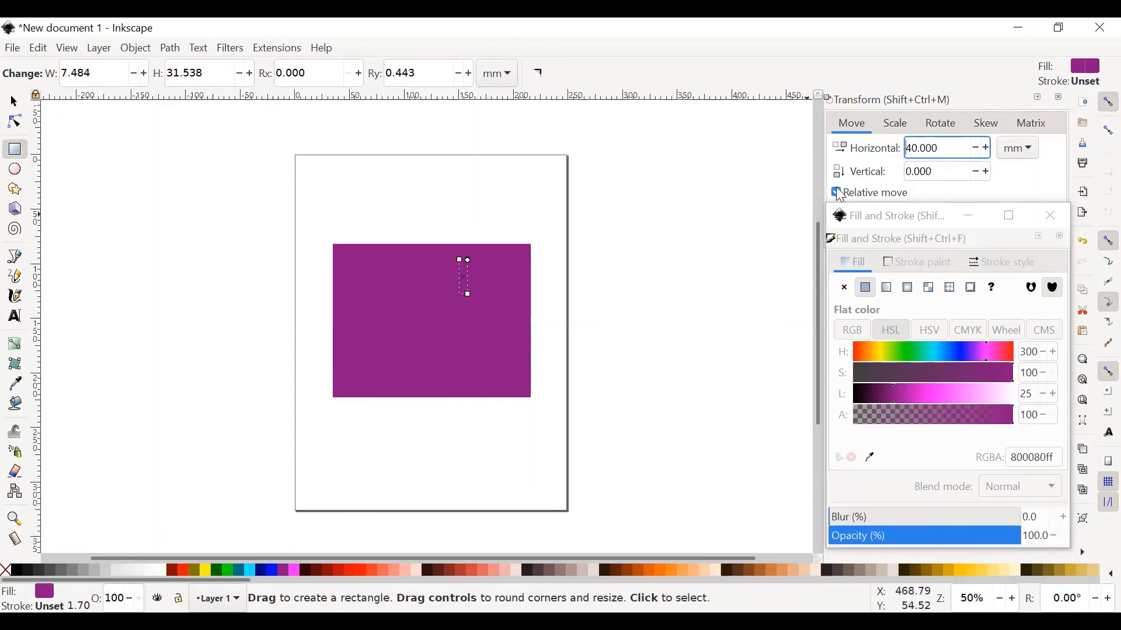
click(544, 294)
key(Delete)
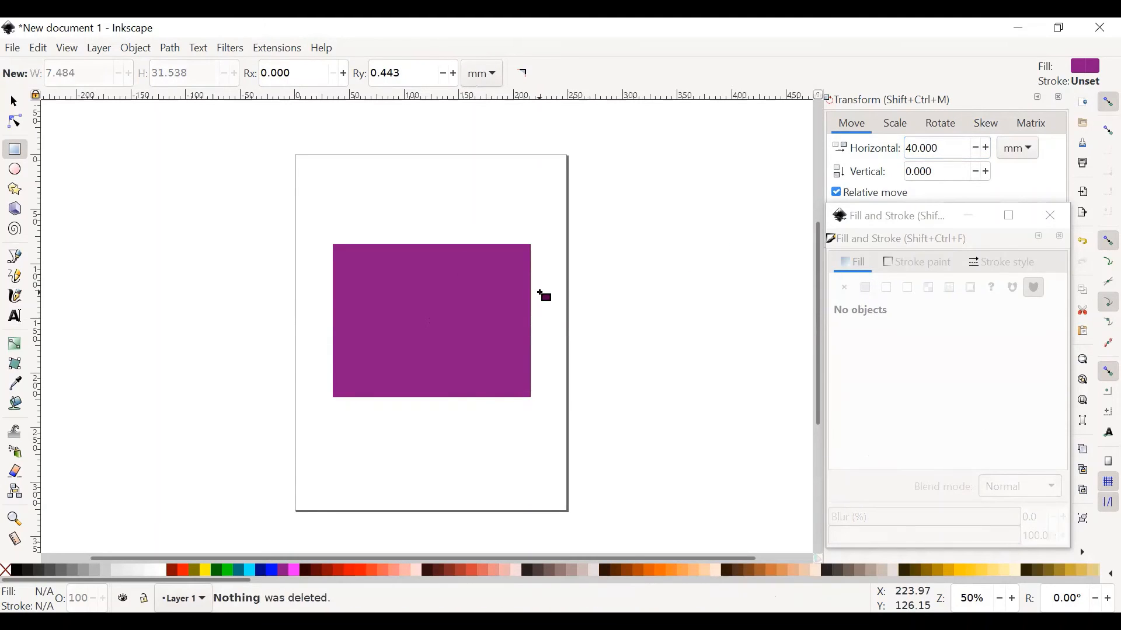
Undo the last edits until the large purple rectangle is removed from the page
key(ctrl+z)
key(ctrl+z)
key(ctrl+z)
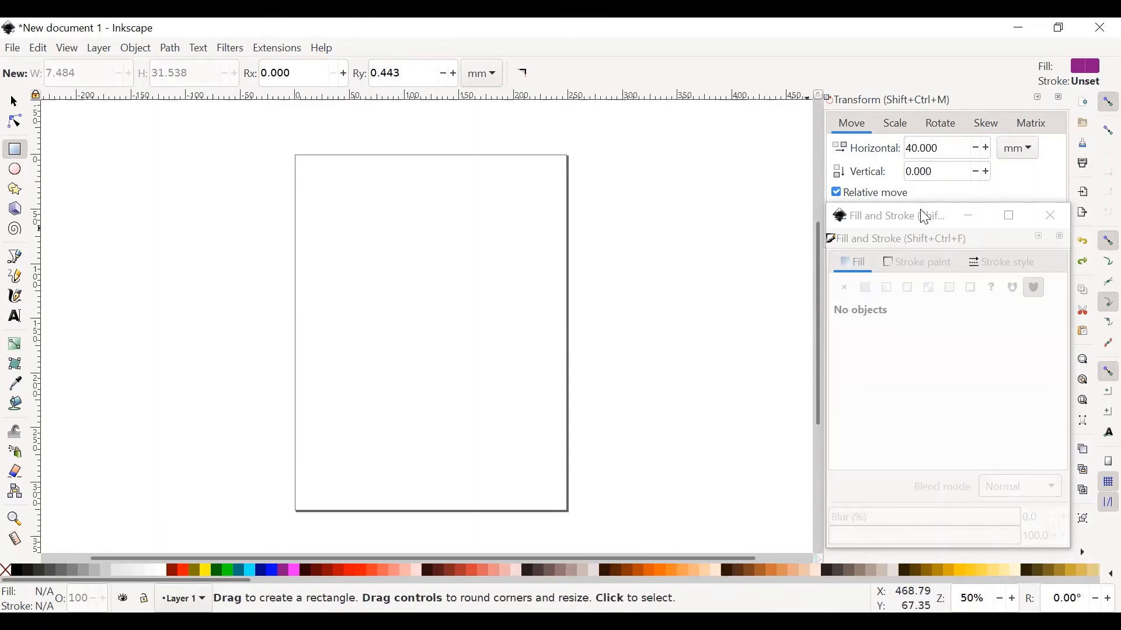
Draw a rectangle about 68 by 75 mm, shift its fill hue to 315, and try peach, orange and purple palette fills
mouse_move(380, 273)
mouse_down()
mouse_move(462, 365)
mouse_move(456, 355)
mouse_up()
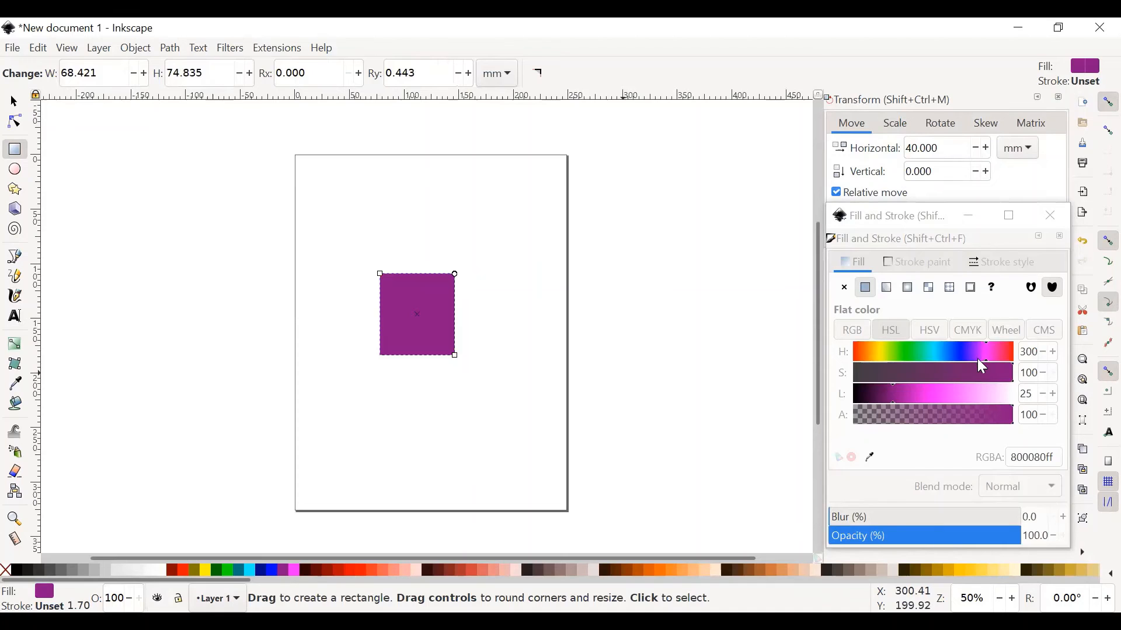
mouse_move(987, 364)
mouse_down()
mouse_move(870, 361)
mouse_move(994, 350)
mouse_up()
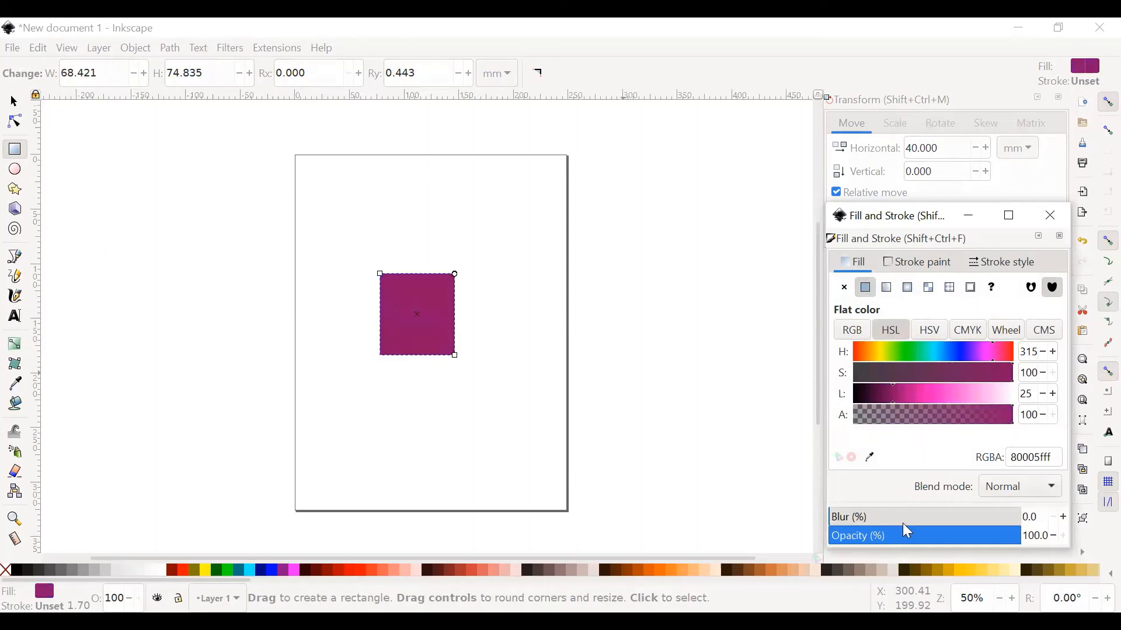
click(709, 573)
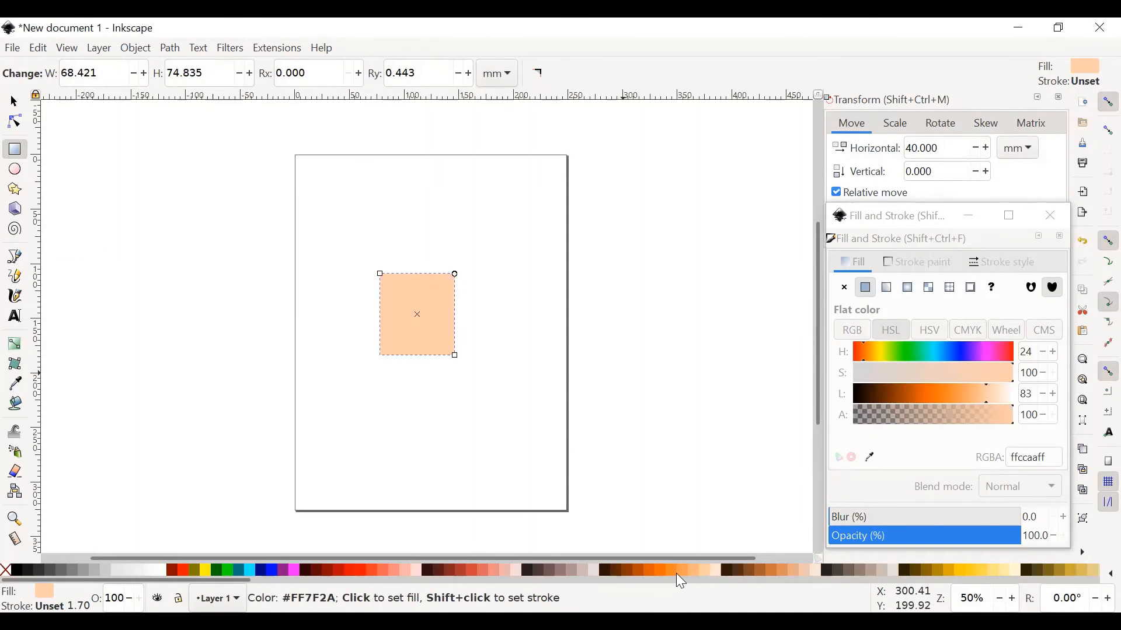
click(676, 573)
click(282, 572)
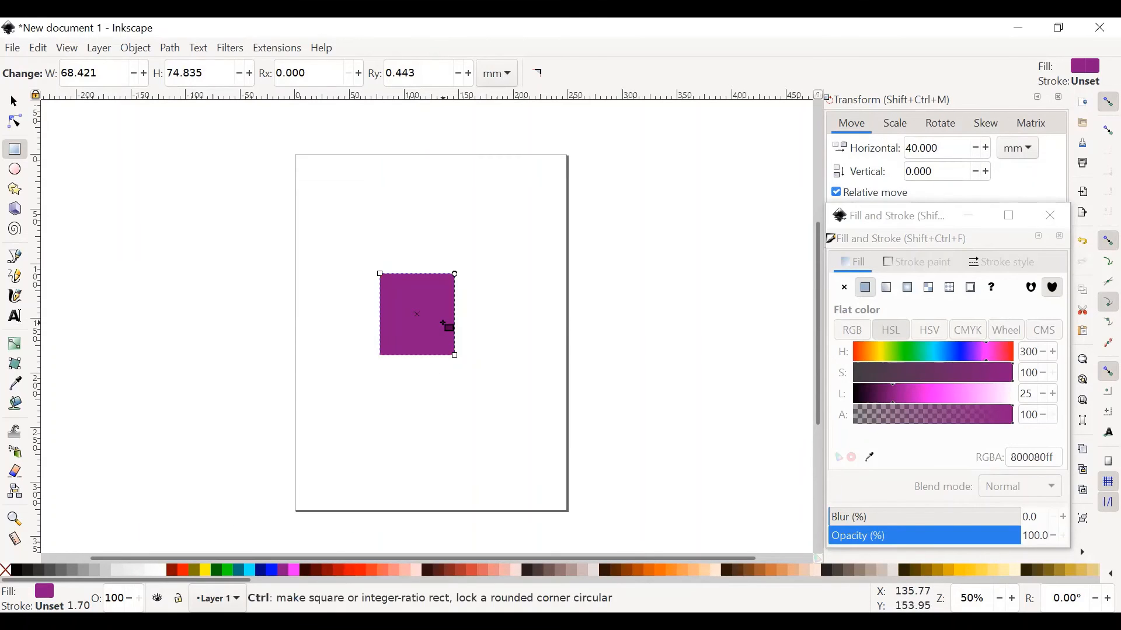
Remove the small purple rectangle to leave the page empty
key(ctrl+z)
key(ctrl+shift+z)
key(Delete)
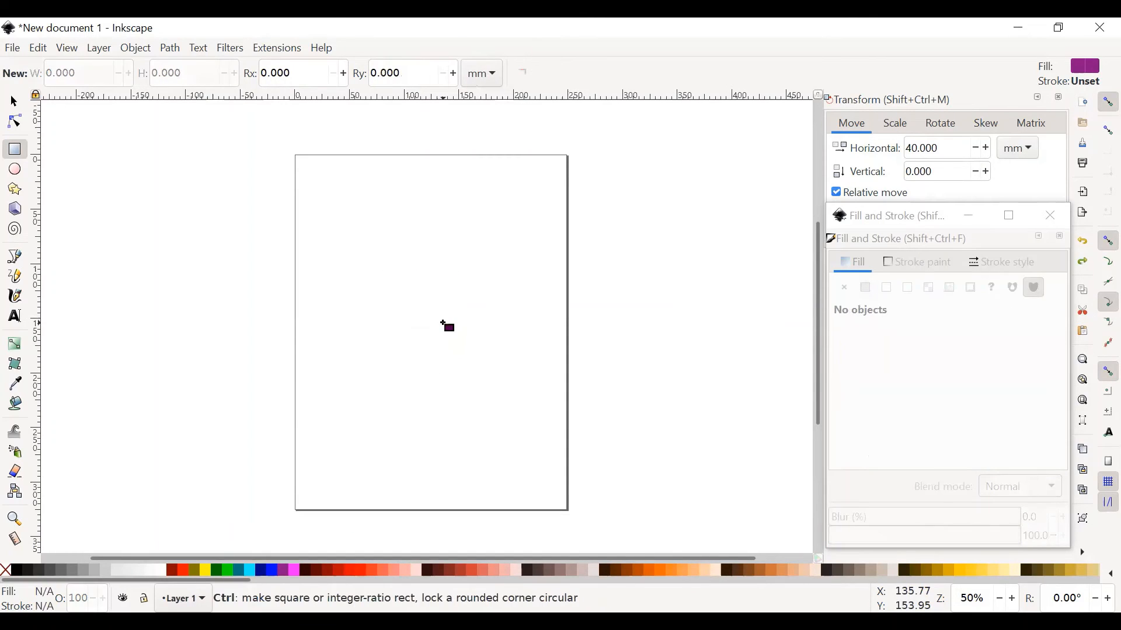
Close the Fill and Stroke dialog and raise the angle in the Rotate transform settings to 0.3°
click(1052, 216)
click(940, 124)
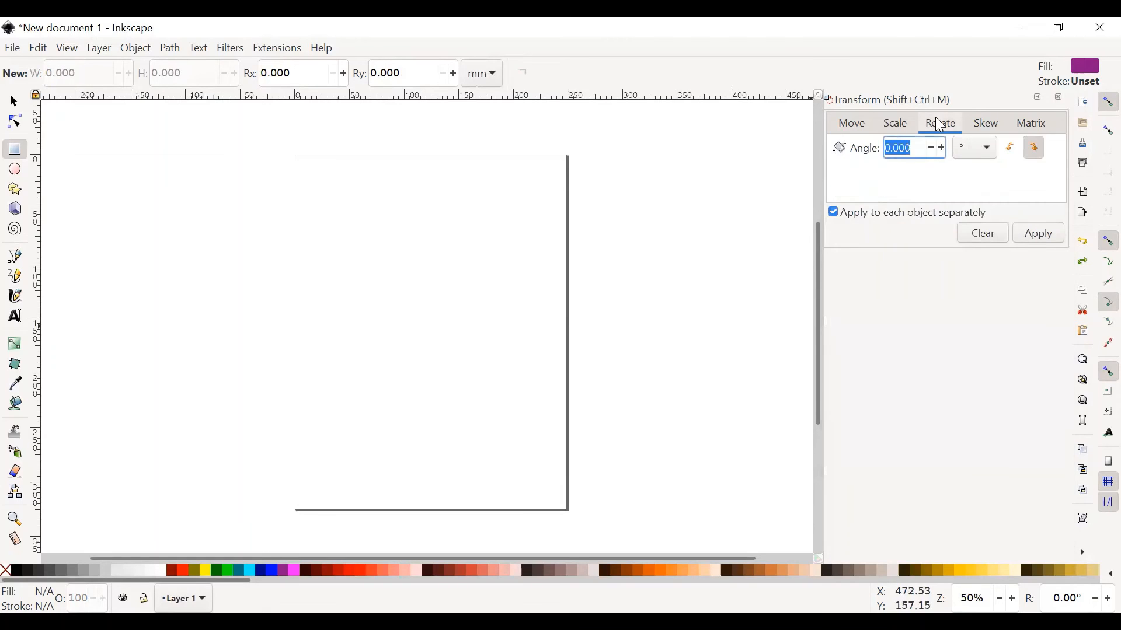
click(940, 149)
click(940, 149)
click(940, 148)
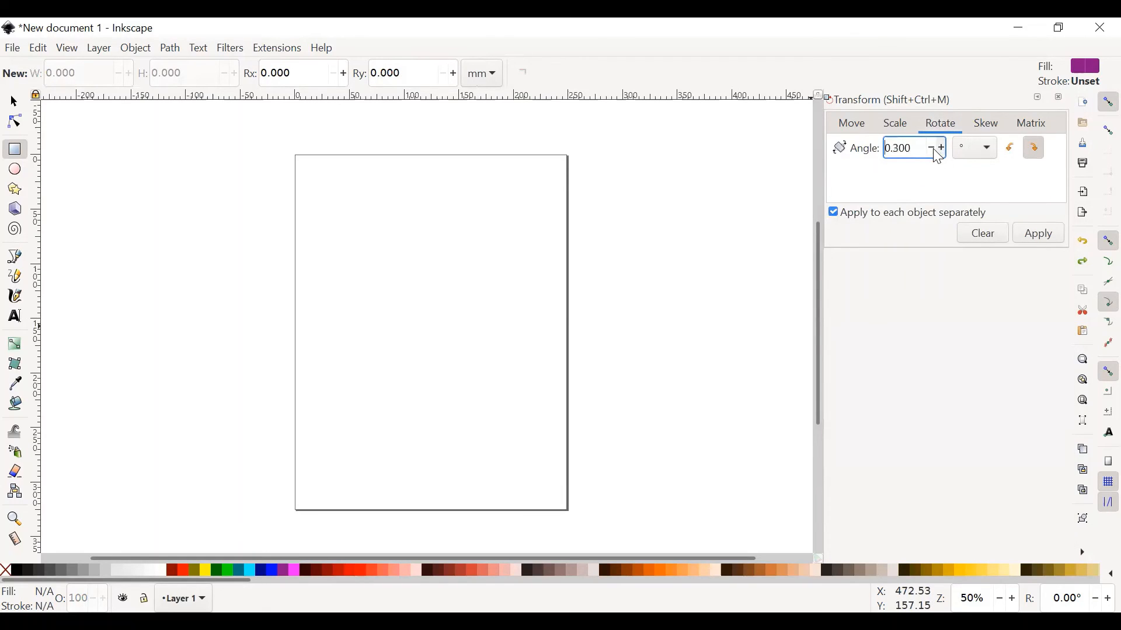
Return the rotation angle in the Transform dialog to 0°
click(931, 148)
click(932, 149)
click(931, 149)
click(933, 149)
click(940, 149)
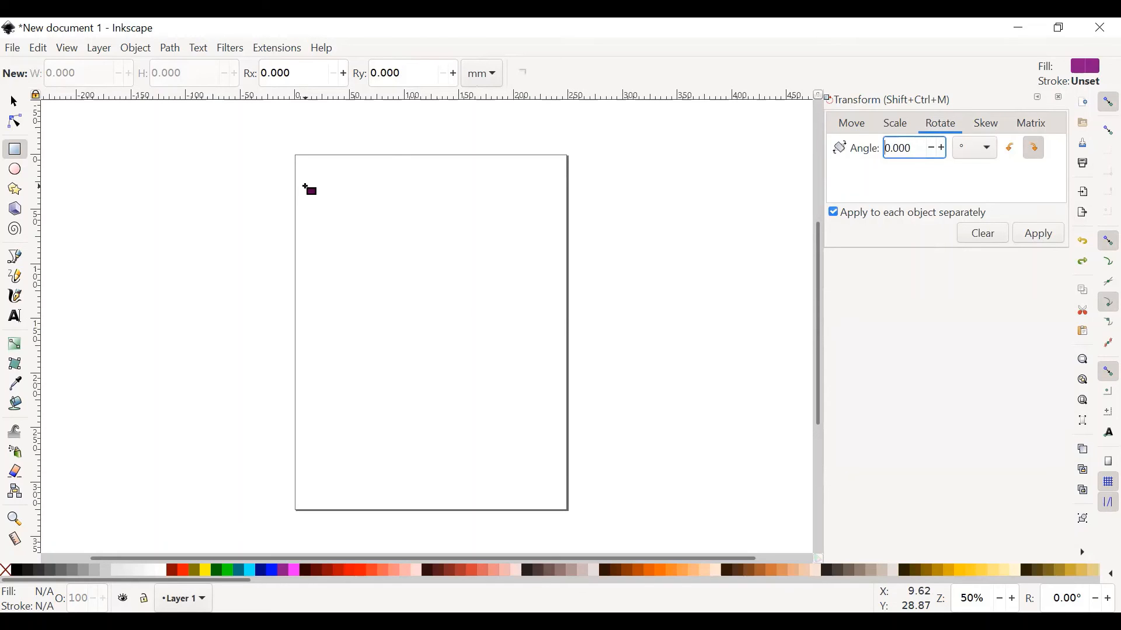
Draw a rectangle about 148 by 99 mm on the upper part of the page, activate the Spray tool, and fill the rectangle with Lime
click(23, 454)
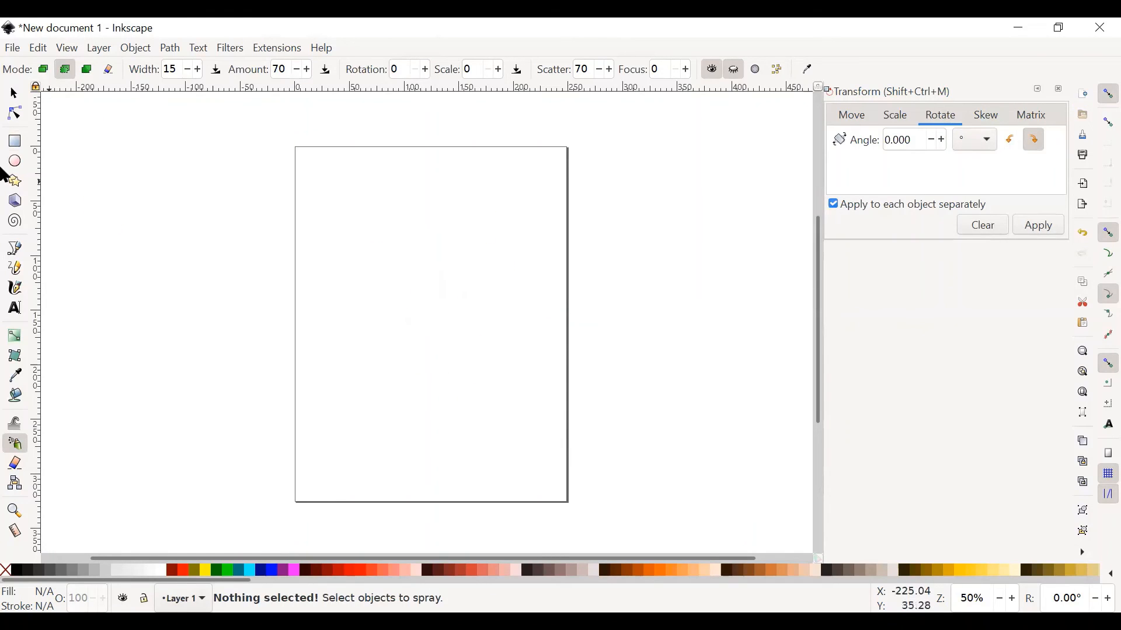
click(14, 142)
drag(311, 208, 474, 317)
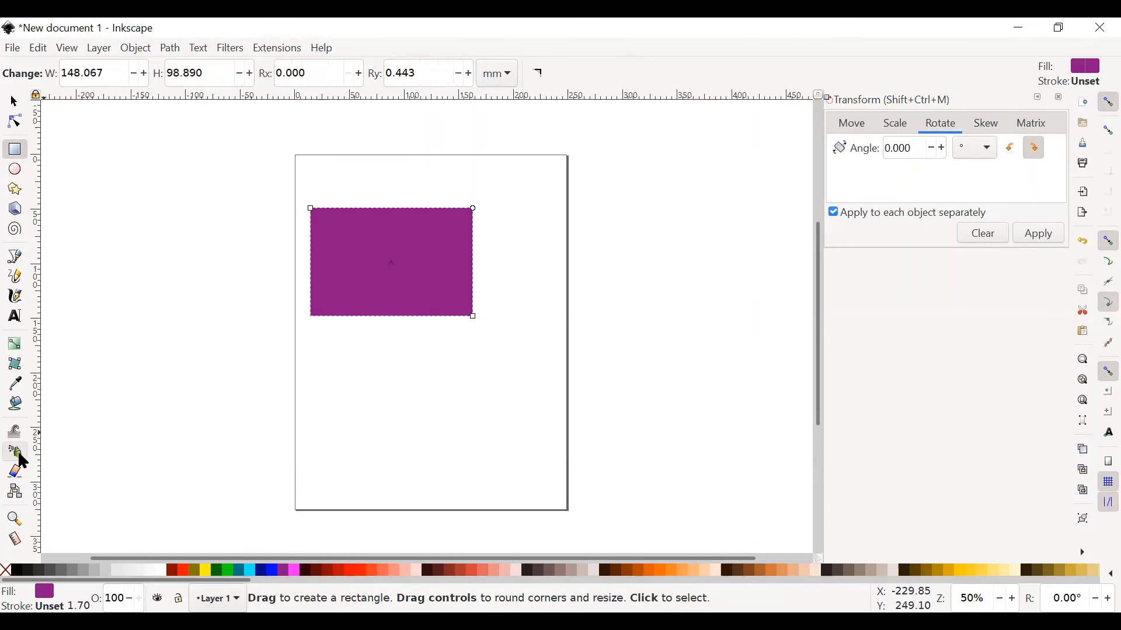
click(21, 457)
click(237, 572)
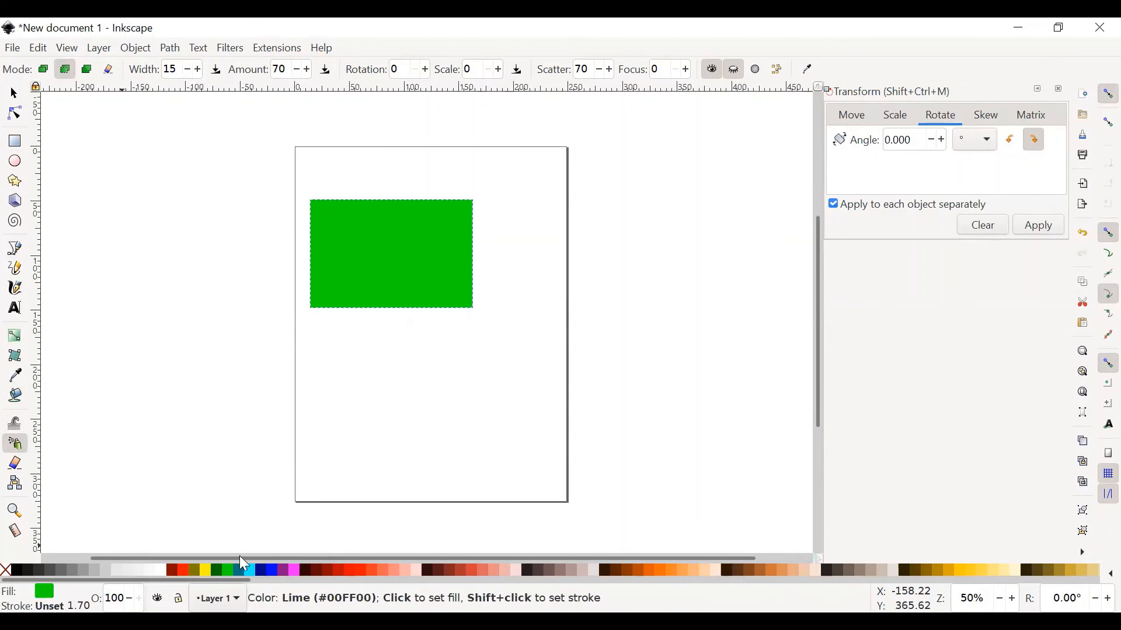
Spray clones of the green rectangle across its lower part and undo back until the rectangle itself is removed
mouse_move(357, 296)
mouse_down()
mouse_move(365, 267)
mouse_move(411, 313)
mouse_move(443, 389)
mouse_move(416, 413)
mouse_move(327, 415)
mouse_move(293, 399)
mouse_move(264, 304)
mouse_move(320, 205)
mouse_move(433, 205)
mouse_move(477, 254)
mouse_move(486, 287)
mouse_up()
key(ctrl+z)
key(ctrl+z)
key(ctrl+z)
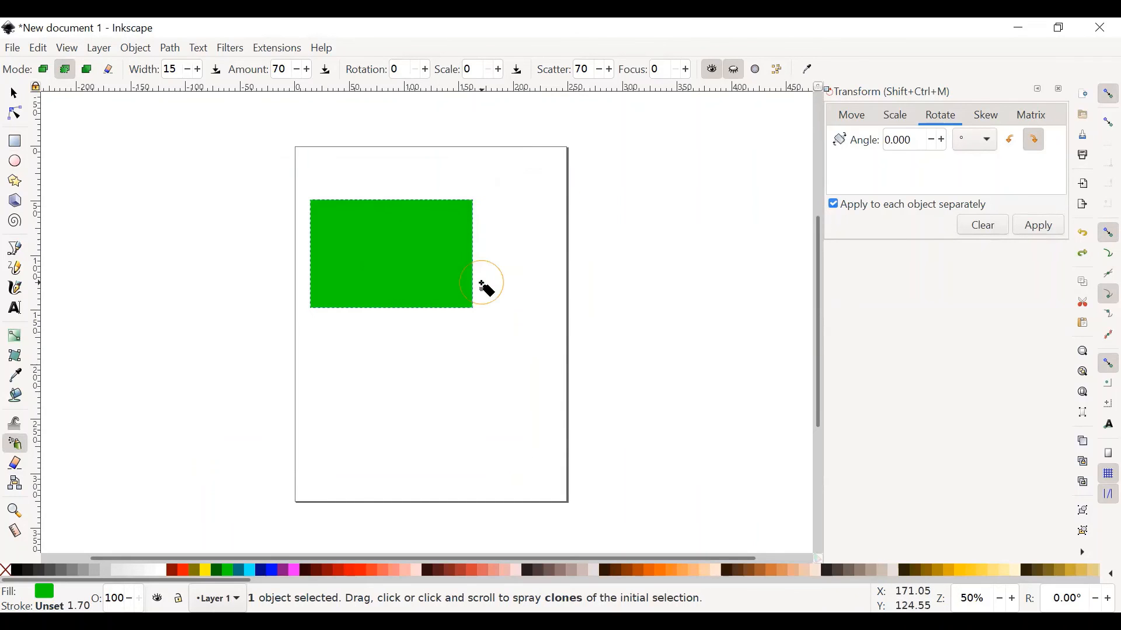
key(ctrl+z)
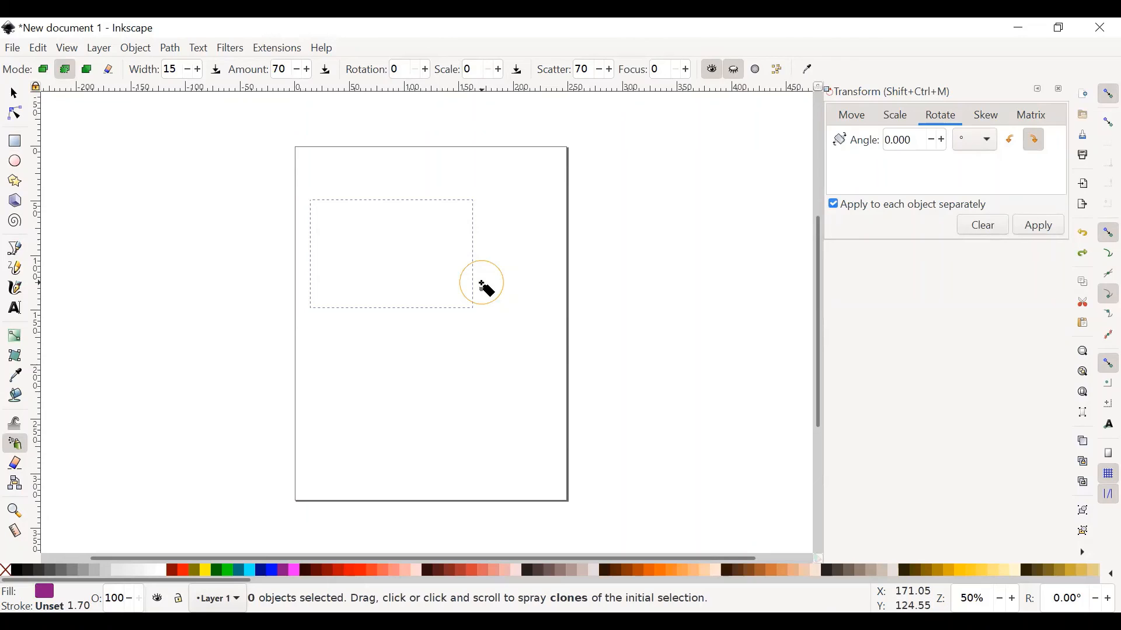
Pick purple as the fill colour and activate the Rectangle tool, followed by the Zoom tool
click(284, 571)
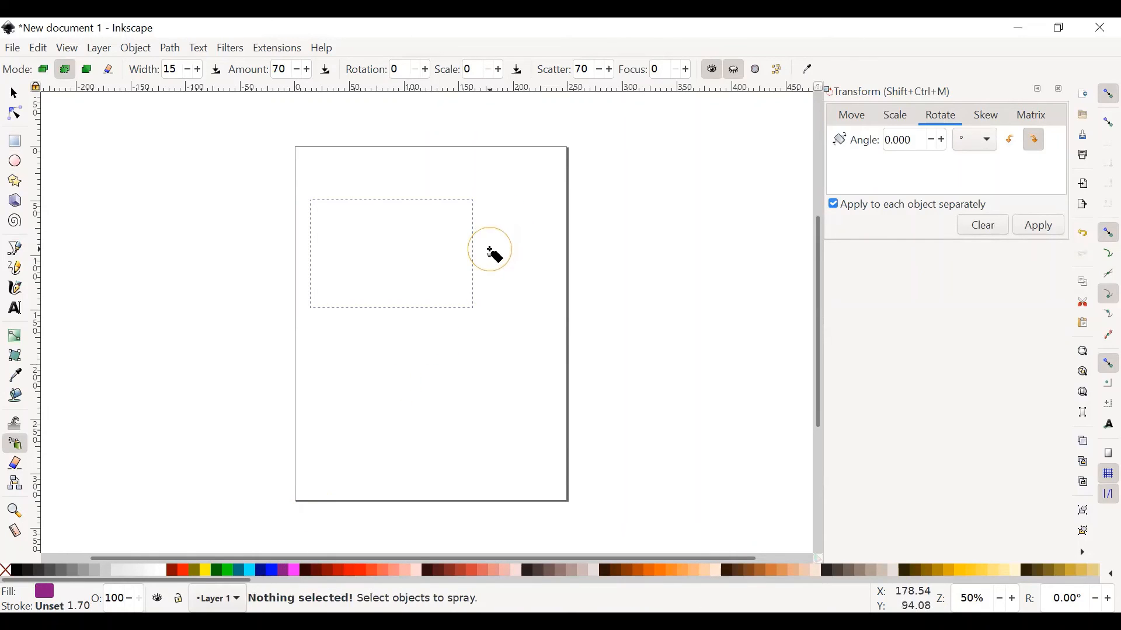
click(15, 141)
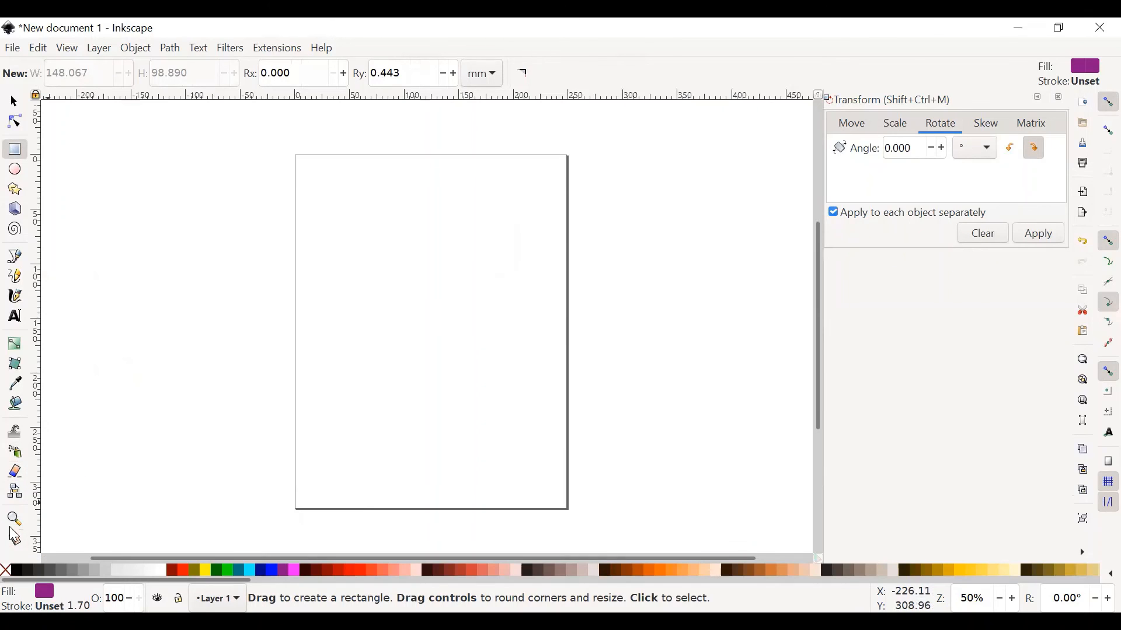
click(15, 518)
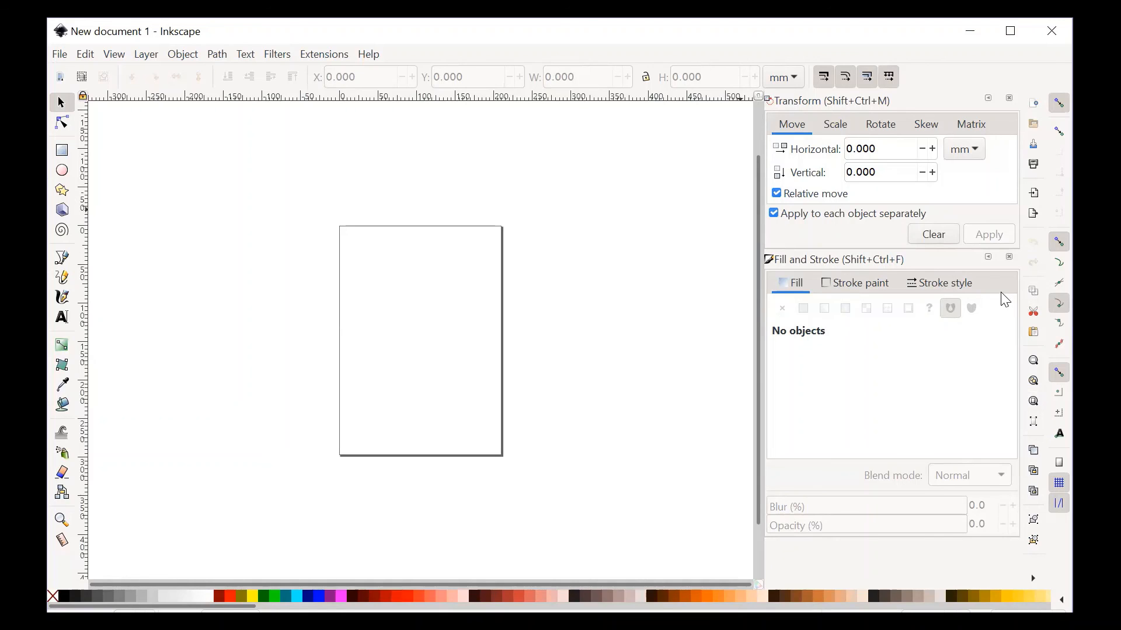
click(59, 55)
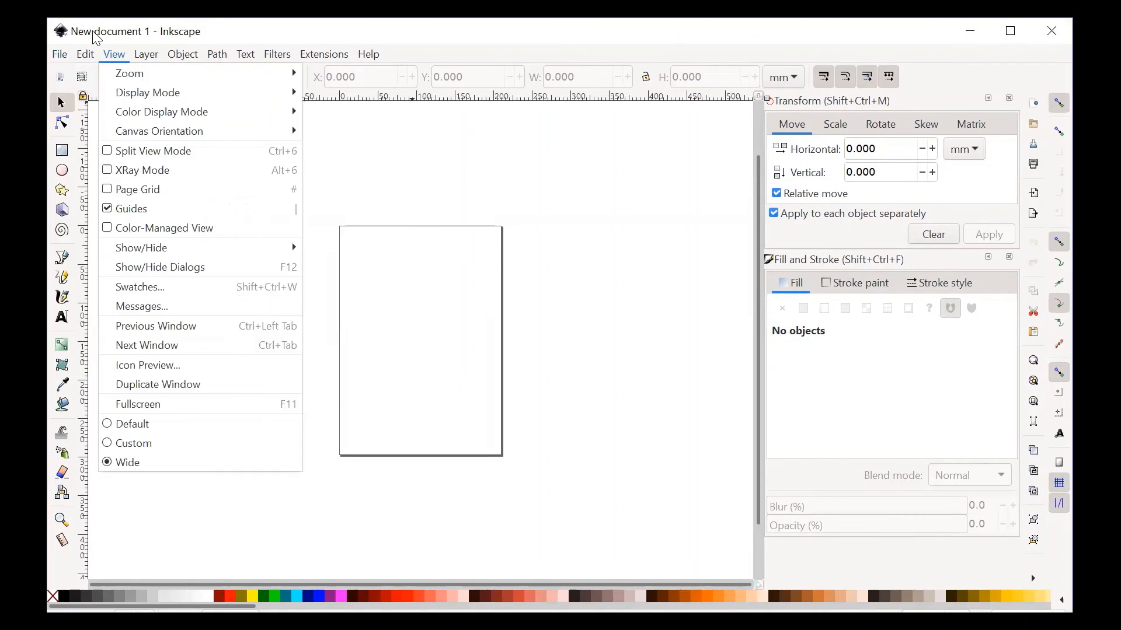
mouse_move(90, 55)
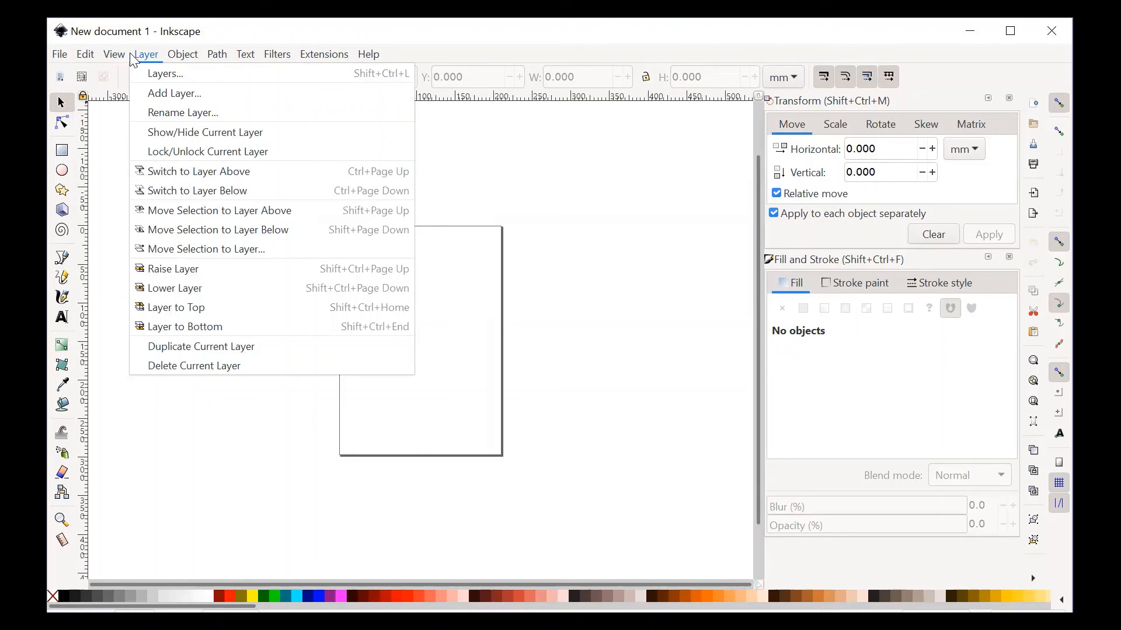
click(544, 286)
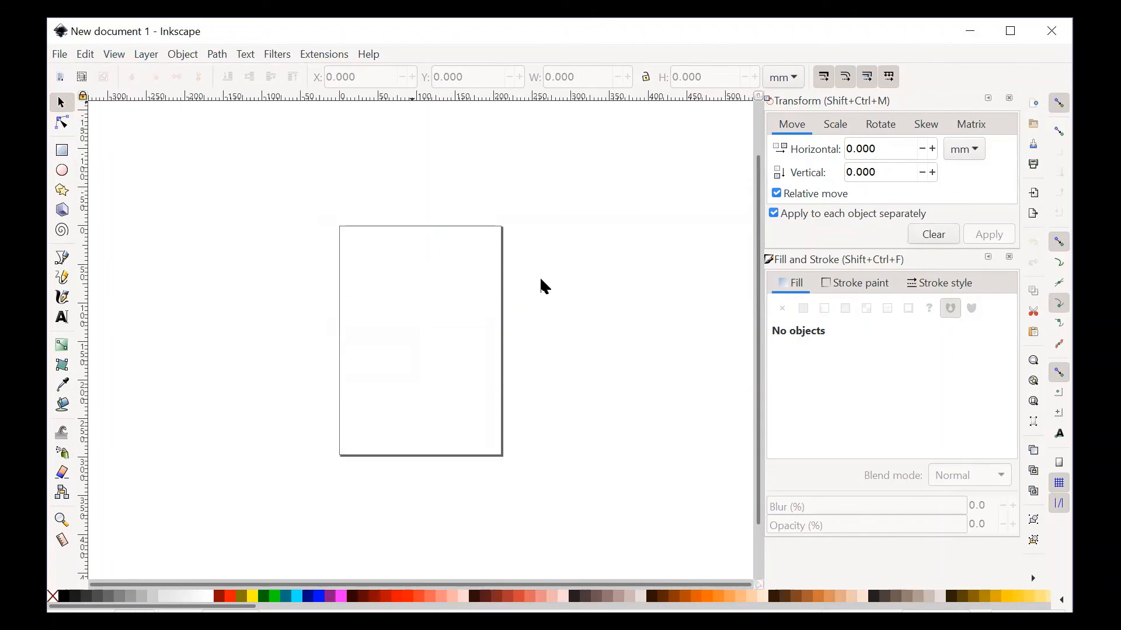